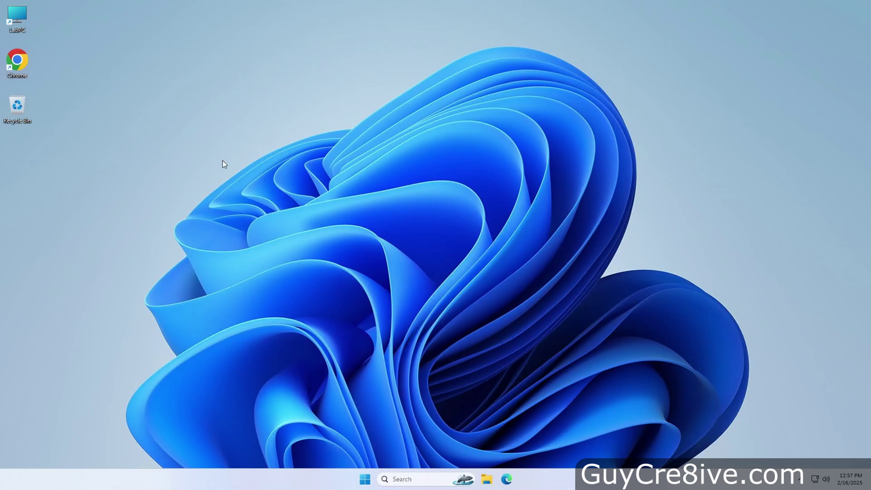
Step: Open Chrome and search Google for 'stable diffusion github' using the suggestions
double_click(24, 68)
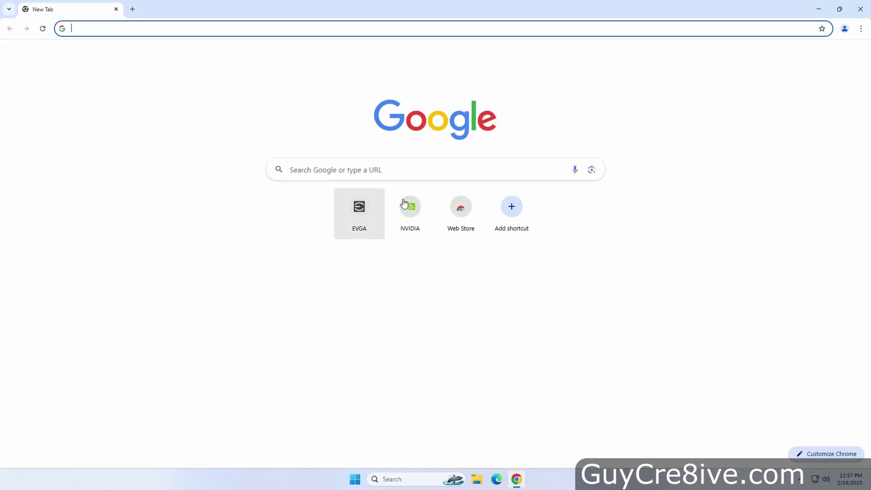
click(402, 171)
text(sta)
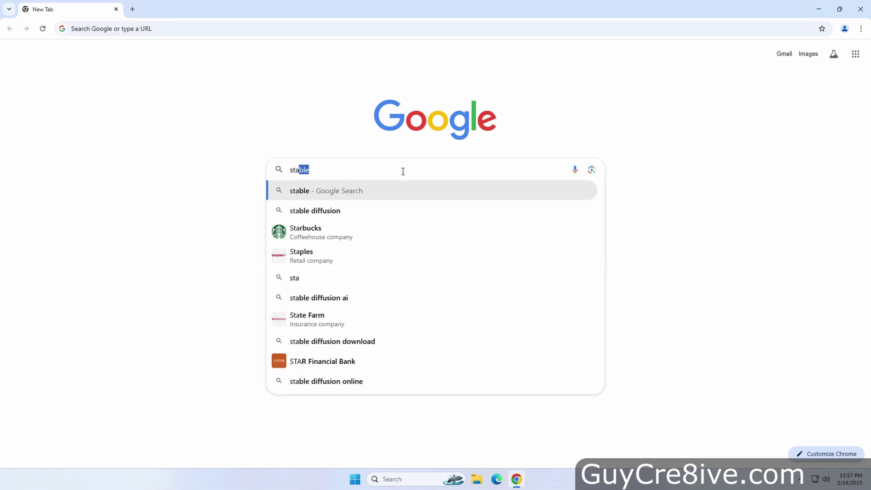
text(ble)
key(Down)
text(g)
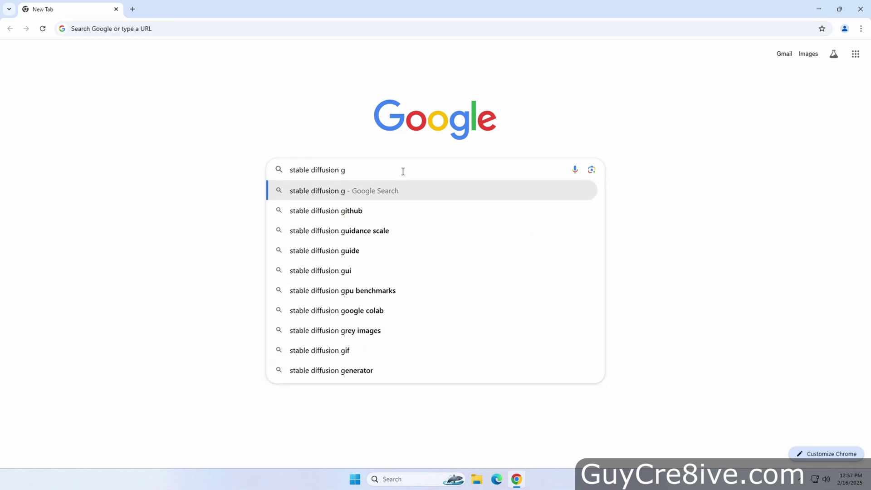
key(Down)
key(Return)
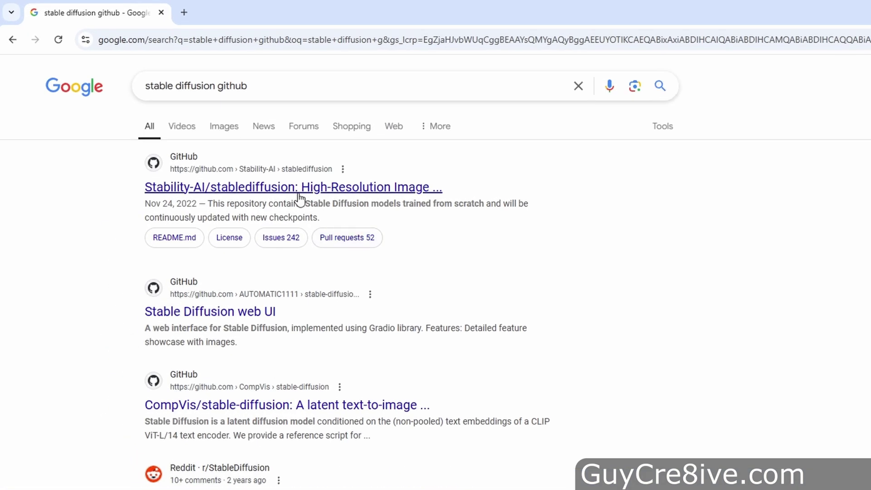
Step: Open the AUTOMATIC1111 stable-diffusion-webui repository and scroll its README to Installation and Running
click(204, 317)
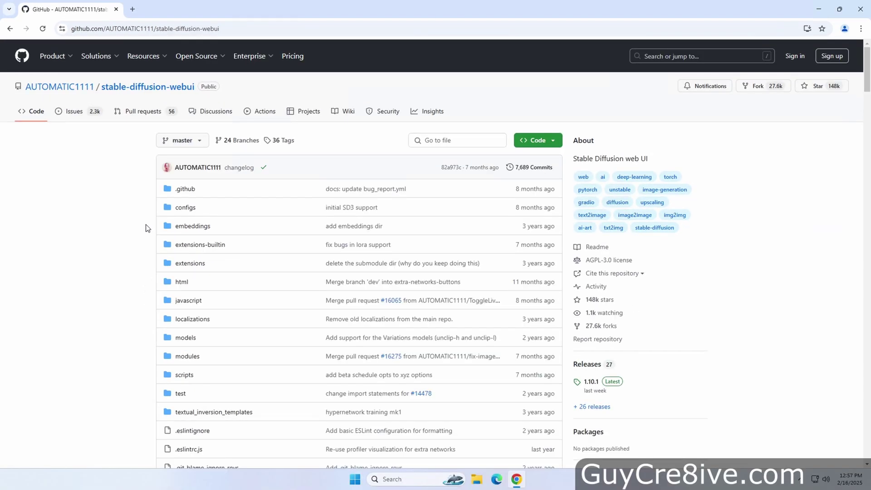
scroll(433, 310, down, 4)
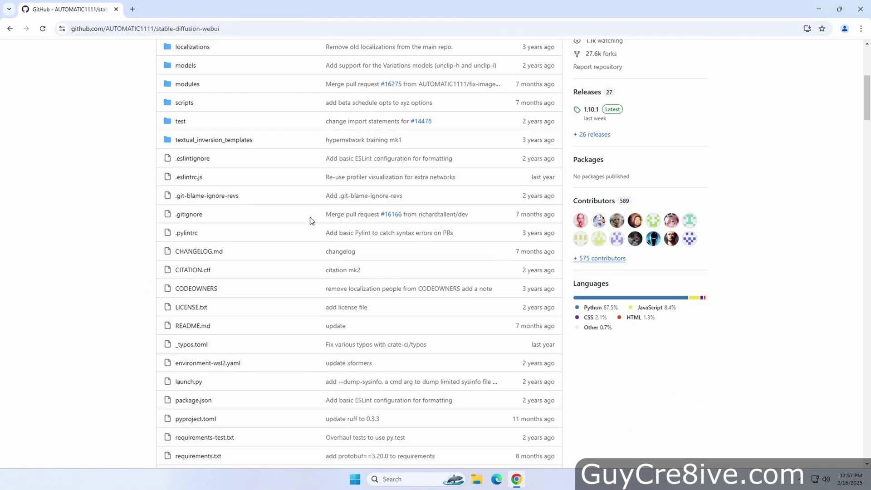
scroll(311, 221, down, 20)
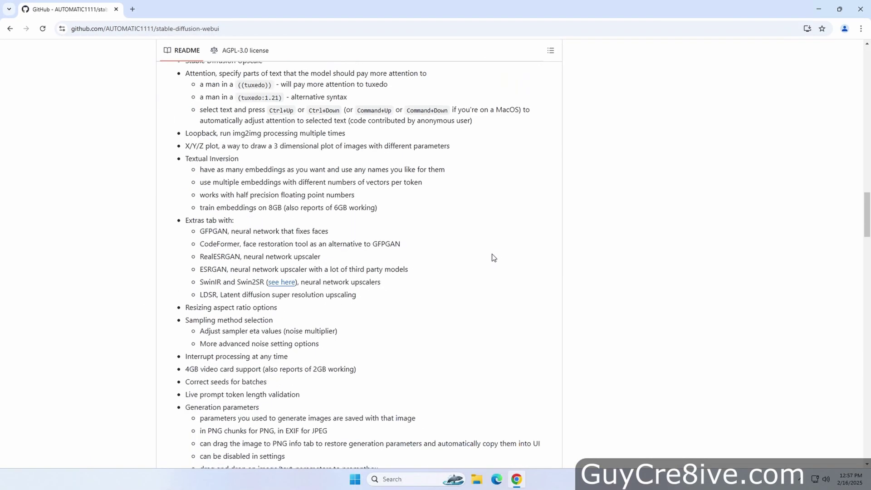
scroll(493, 258, down, 5)
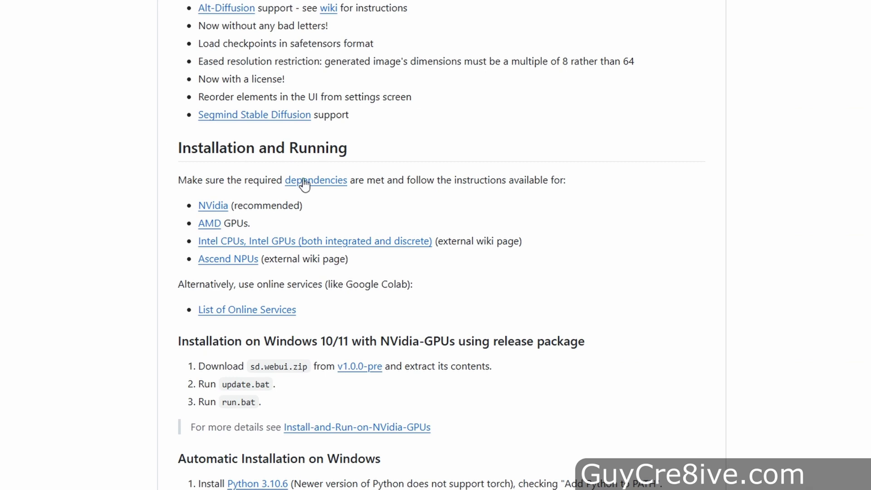
Step: Follow the NVidia install guide to the v1.0.0-pre release and download sd.webui.zip
click(220, 207)
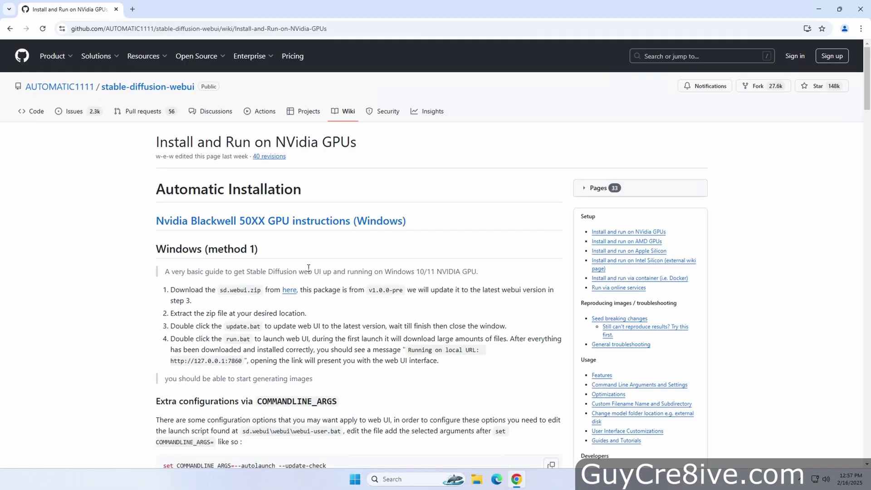
scroll(351, 270, down, 2)
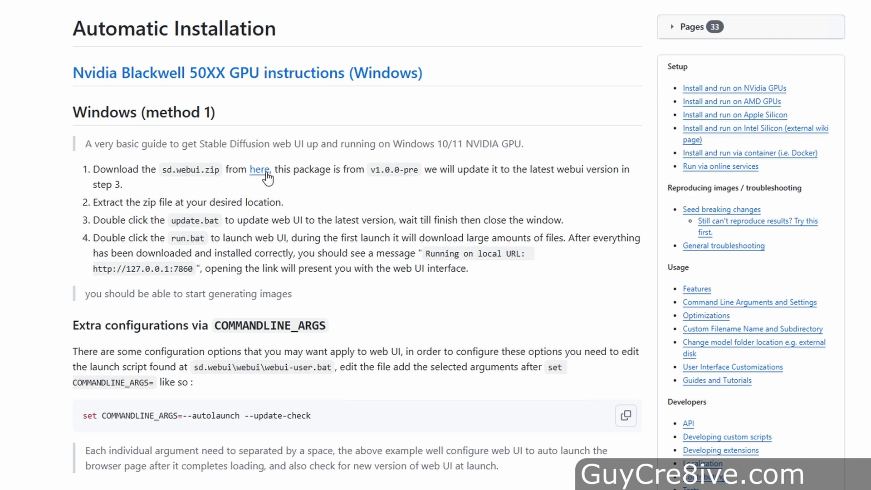
click(265, 172)
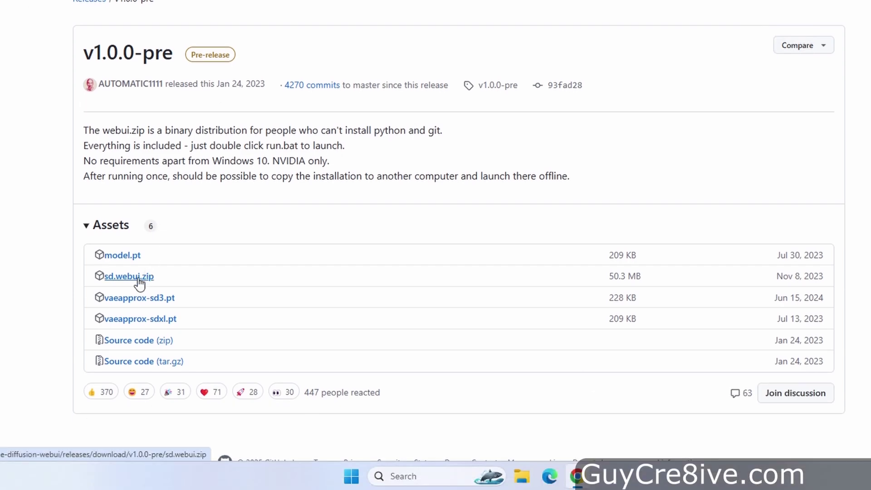
click(129, 276)
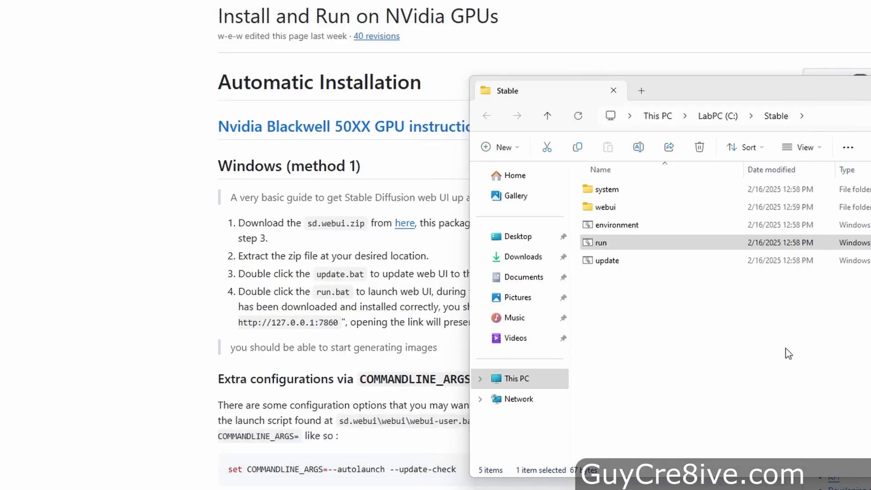
Step: Close the terminal showing the torch GPU error and open the webui folder
click(774, 40)
double_click(605, 207)
scroll(725, 386, down, 5)
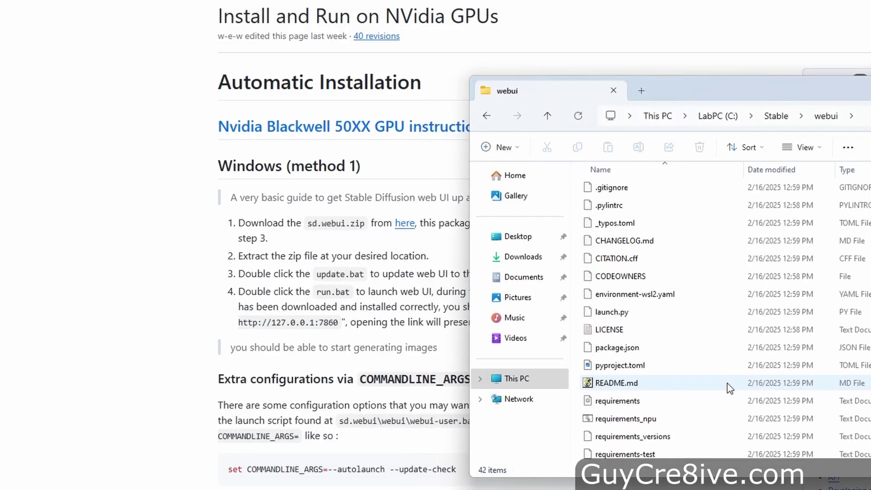
Step: Run webui-user despite the security warning, then close its Python-not-found terminal
click(621, 439)
double_click(622, 438)
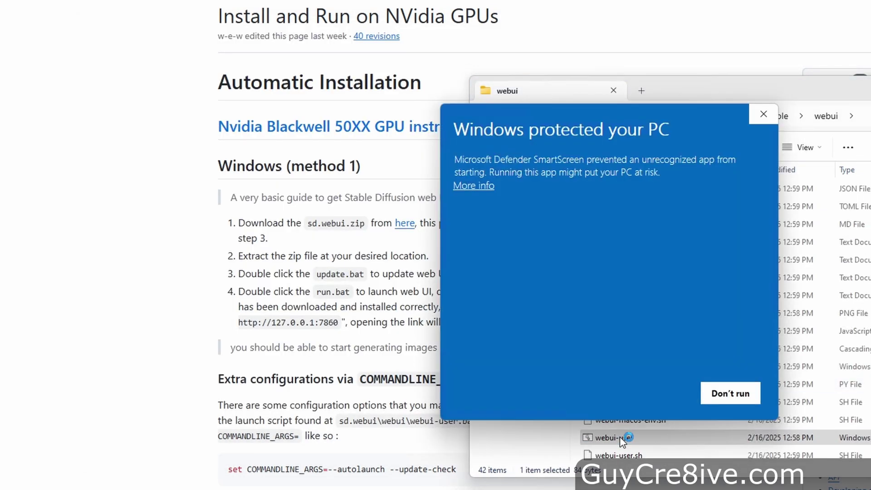
click(478, 186)
click(653, 392)
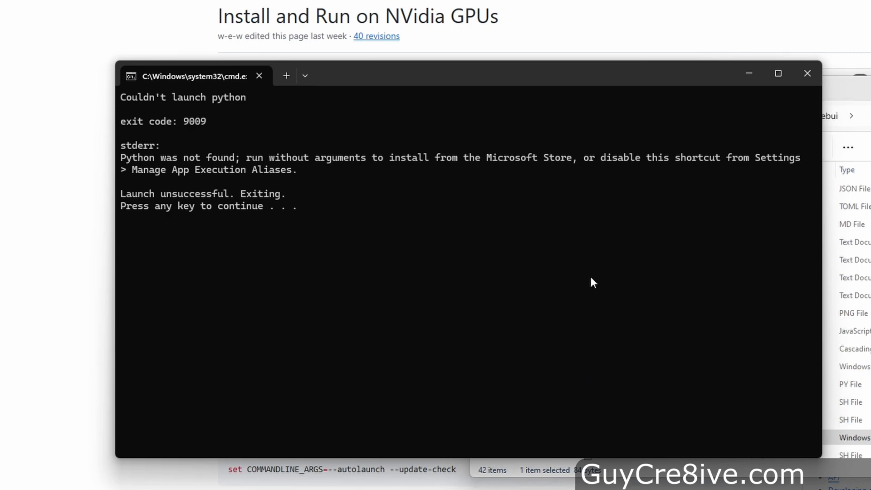
click(814, 74)
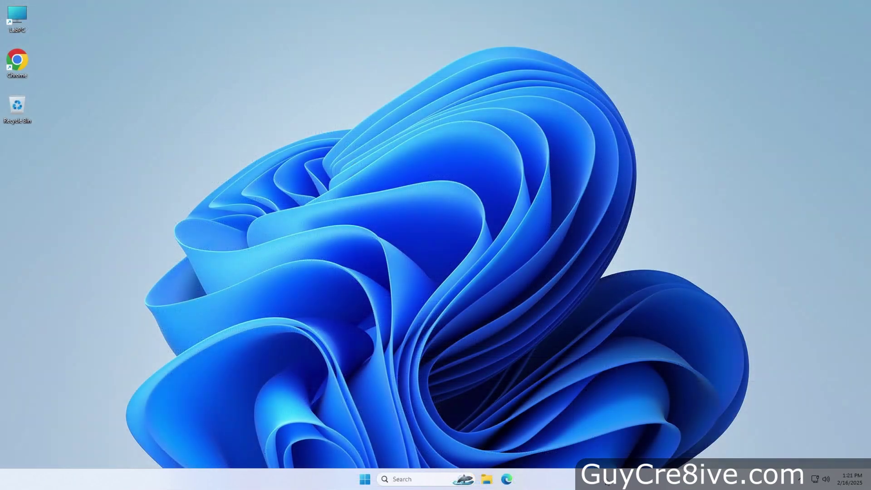
Step: Reopen Chrome, search 'stable diffusion github' and open the Stable Diffusion web UI repository
click(365, 478)
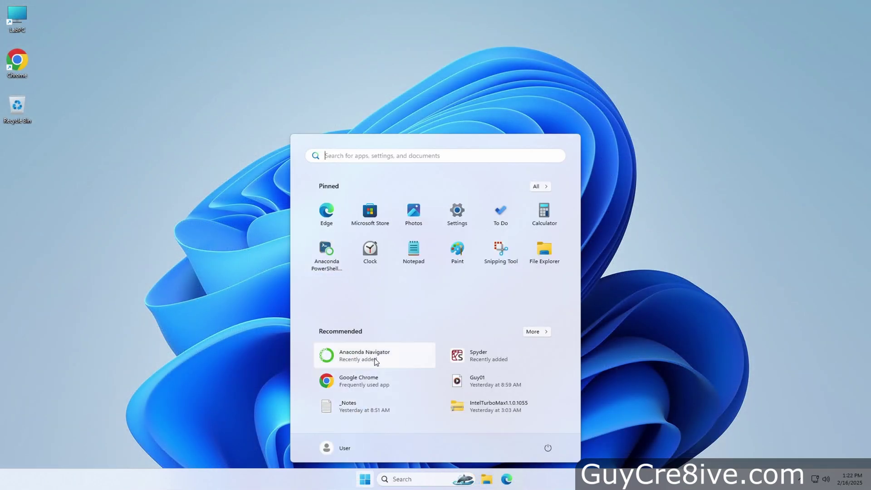
click(551, 478)
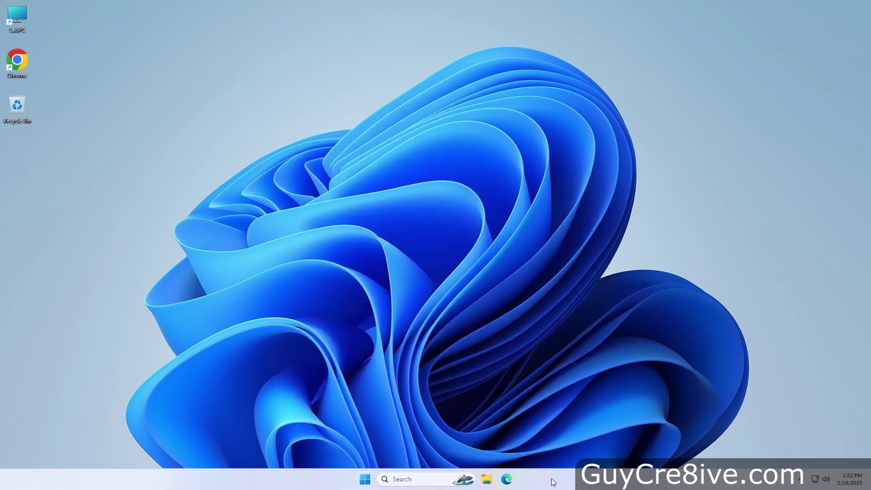
double_click(21, 61)
click(349, 170)
text(stable)
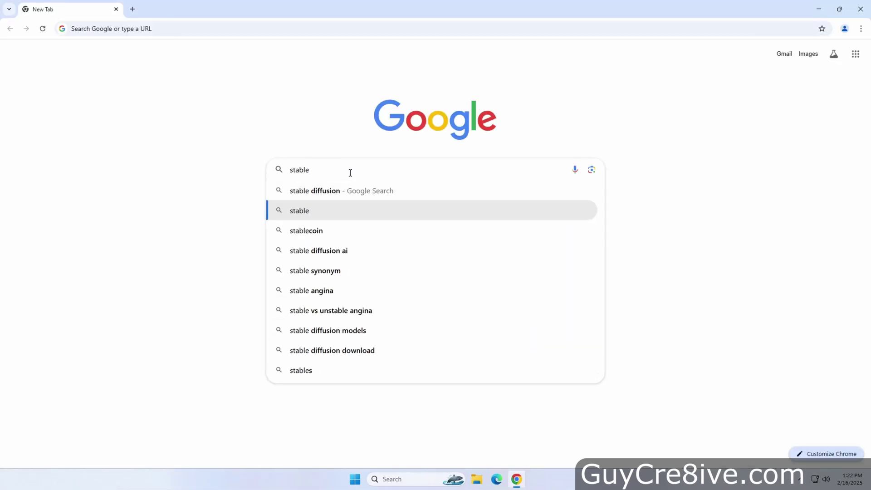
text( diffusion G)
click(345, 209)
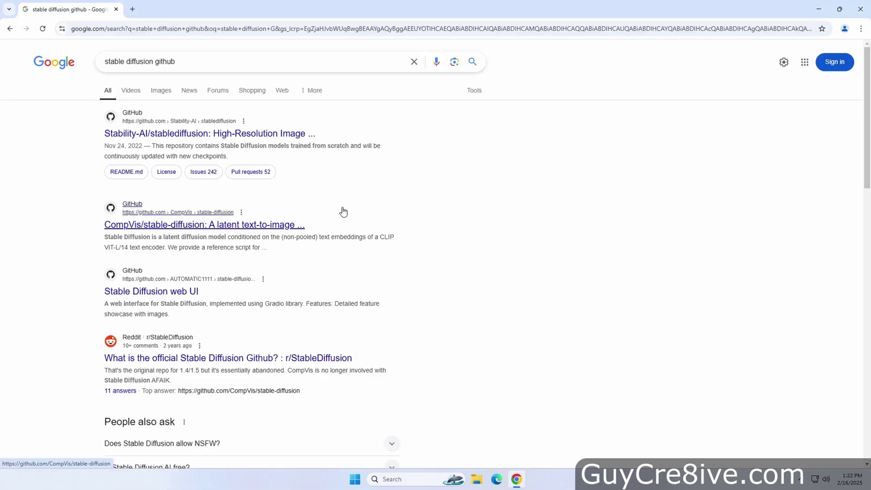
click(159, 292)
mouse_move(85, 122)
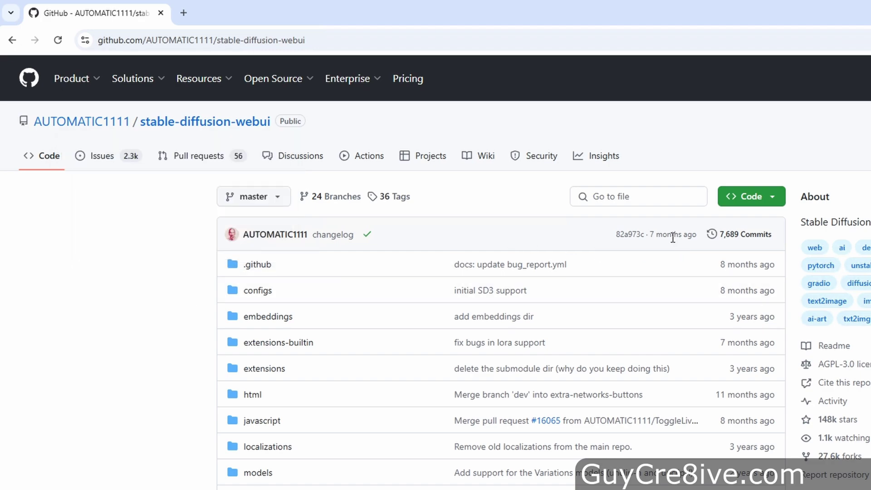
Step: Download the repository as stable-diffusion-webui-master.zip via Code > Download ZIP and show it in Downloads
scroll(677, 273, down, 15)
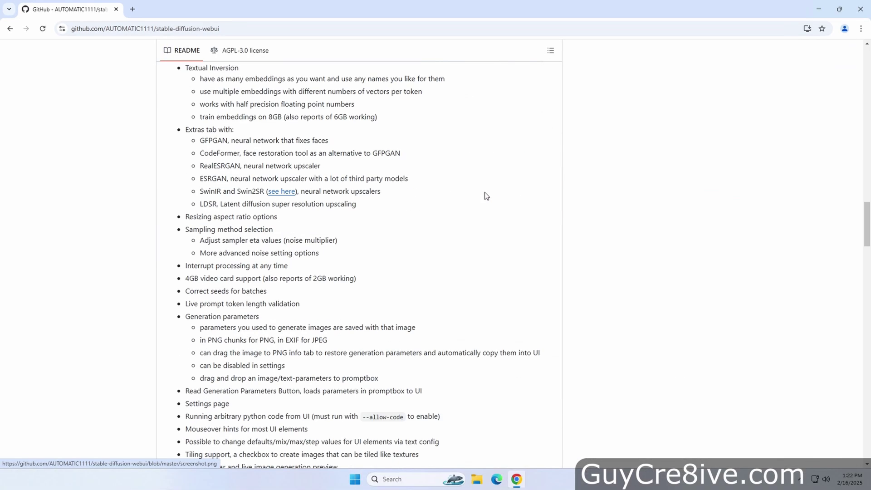
scroll(486, 195, down, 12)
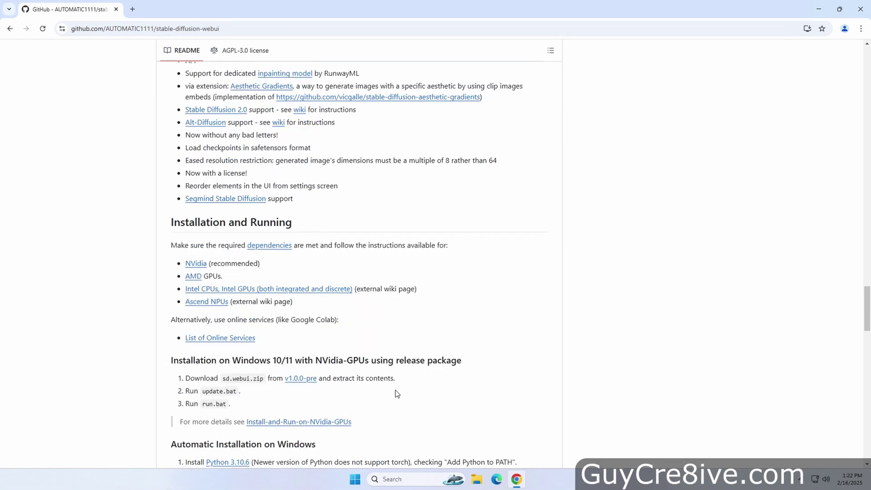
scroll(397, 393, up, 20)
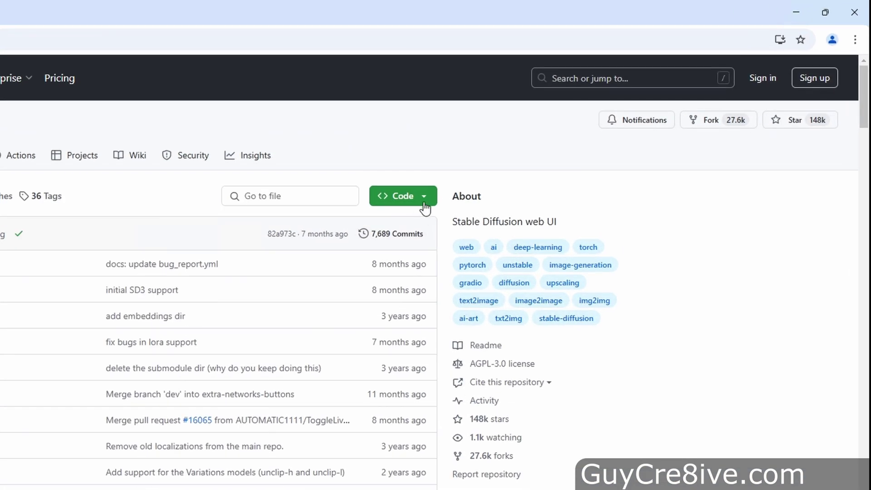
click(424, 204)
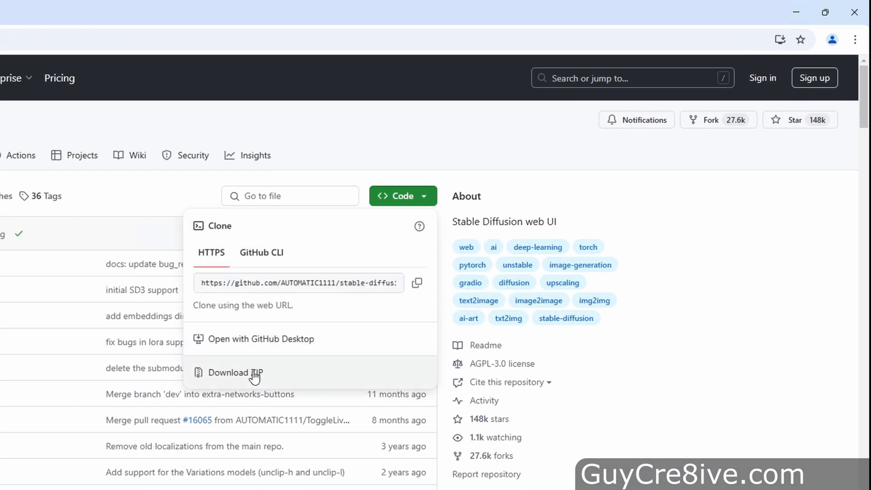
click(254, 375)
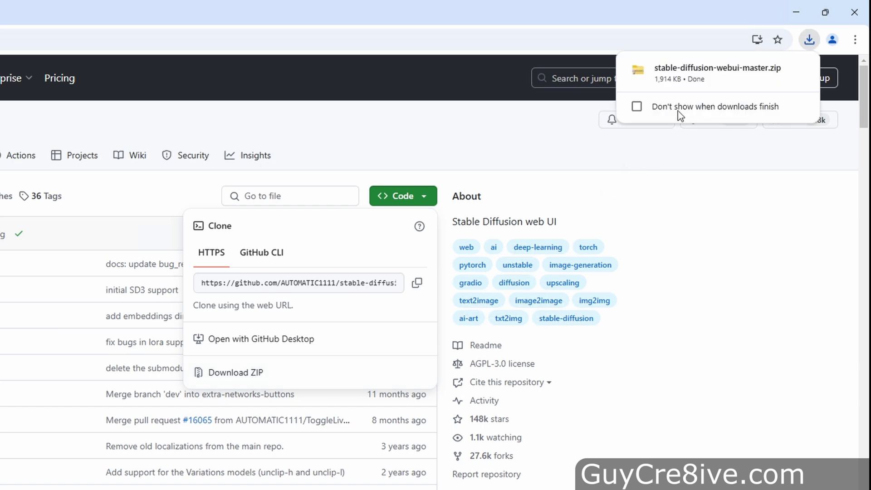
mouse_move(728, 83)
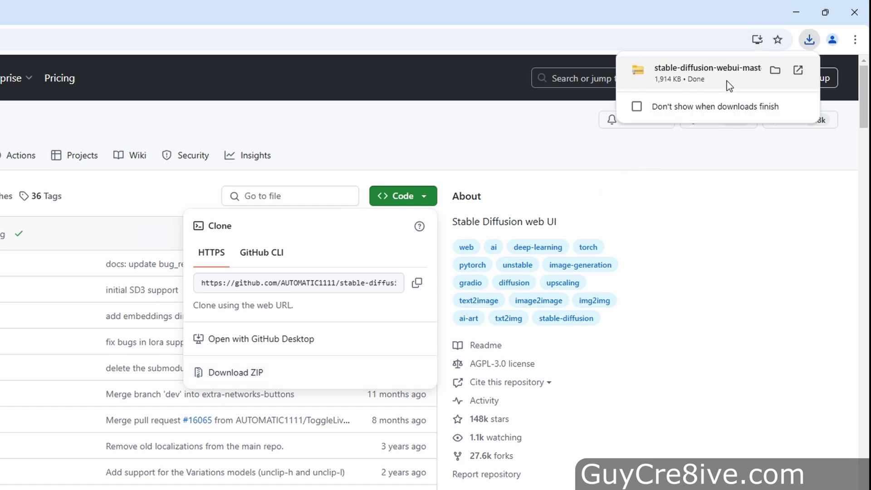
click(781, 73)
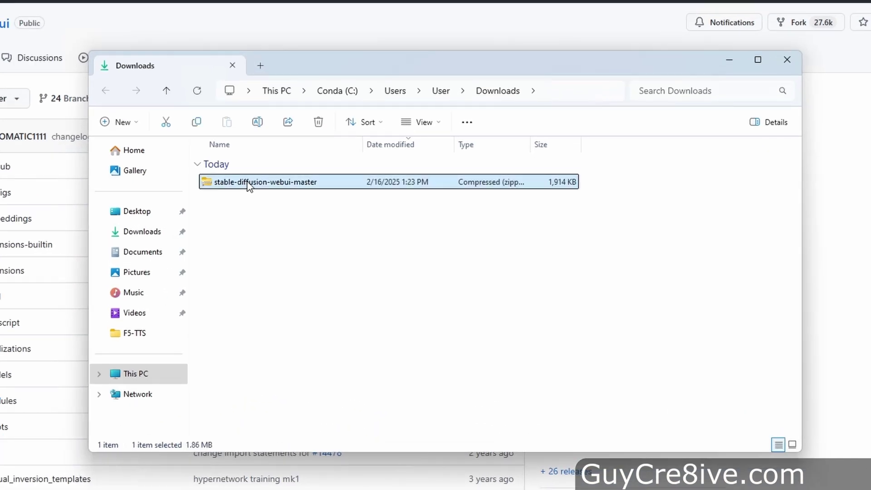
Step: Extract stable-diffusion-webui-master.zip to C:\Stable with 'Show extracted files when complete' enabled
right_click(362, 199)
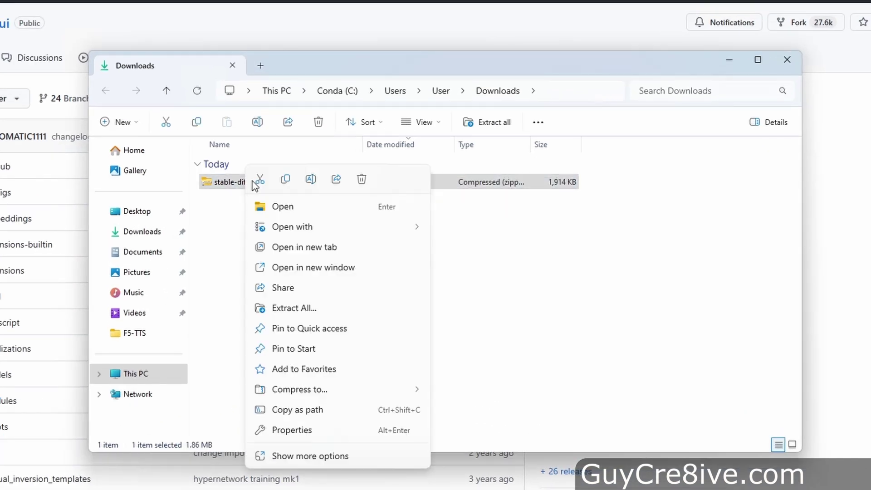
click(293, 308)
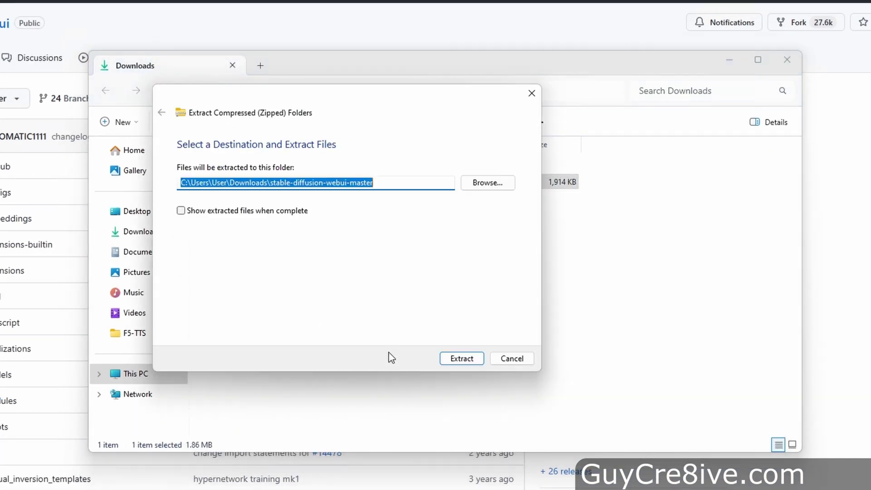
click(192, 183)
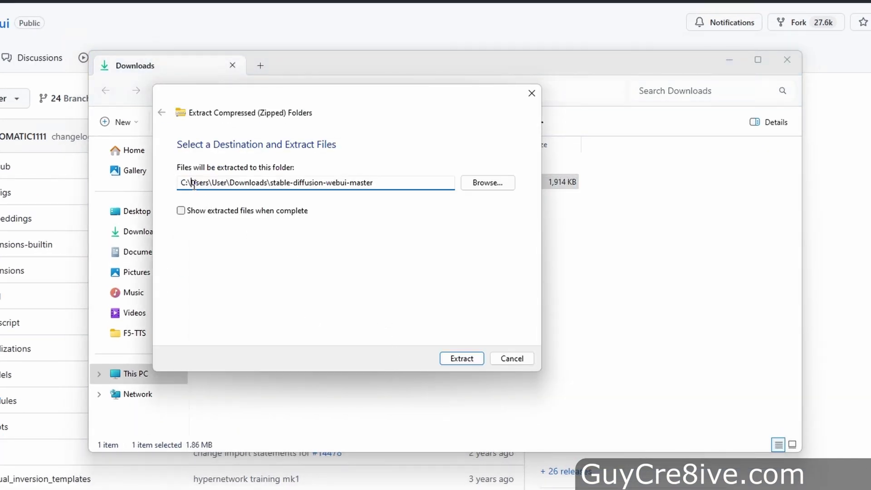
drag(193, 183, 369, 186)
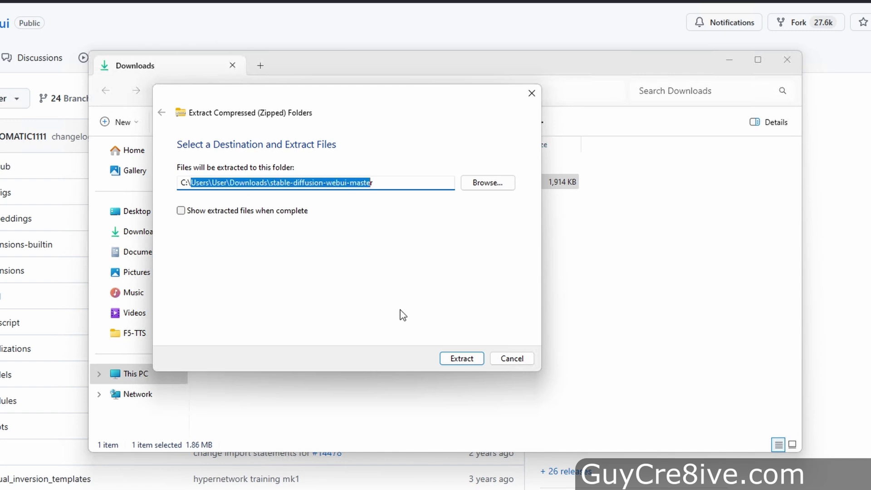
key(BackSpace)
text(Stab)
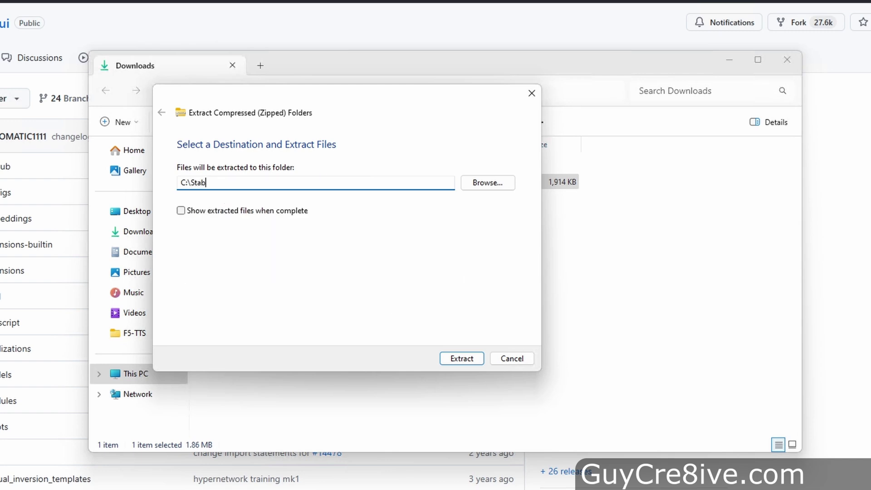
text(le)
click(281, 217)
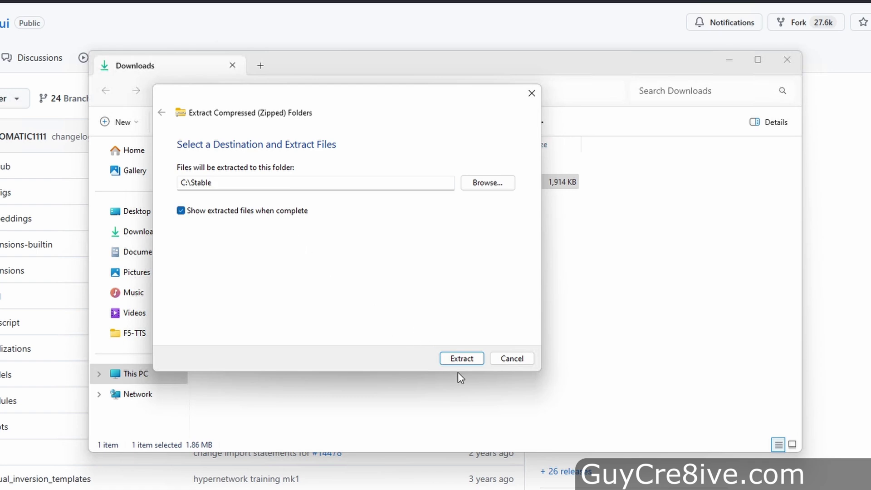
click(462, 358)
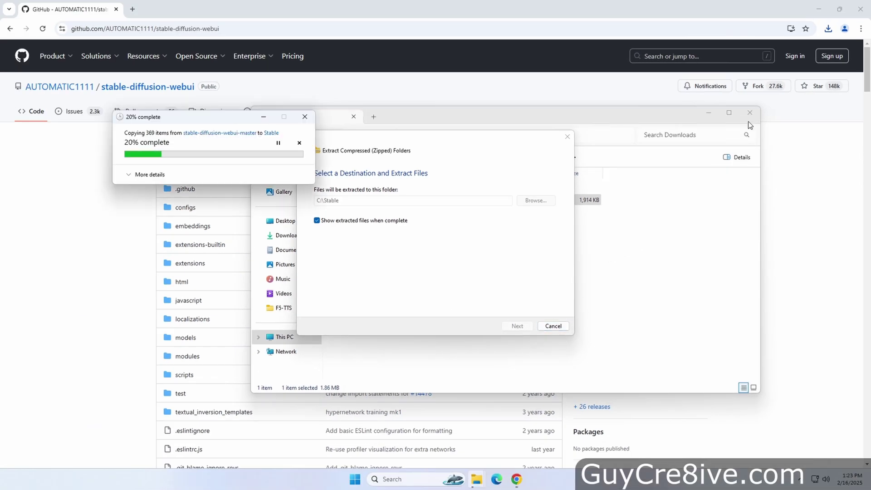
Step: Close Explorer and Chrome, launch Anaconda PowerShell Prompt, and move it to the screen centre
click(749, 112)
click(860, 9)
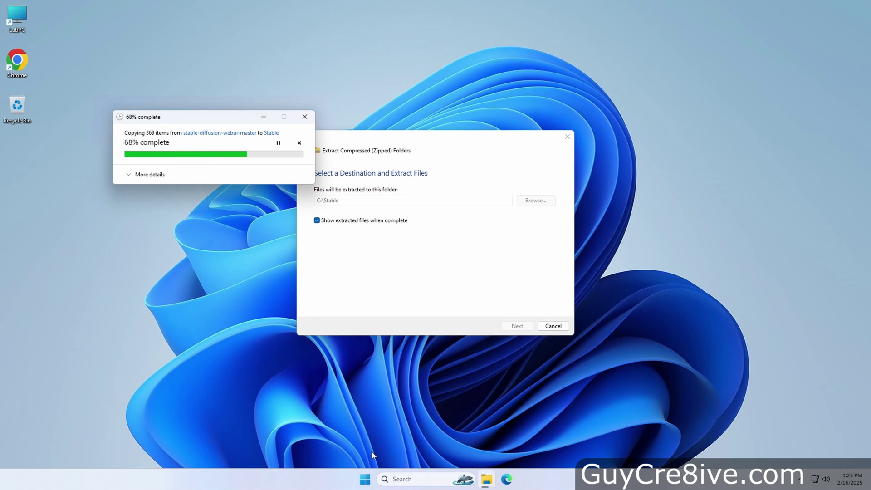
click(368, 476)
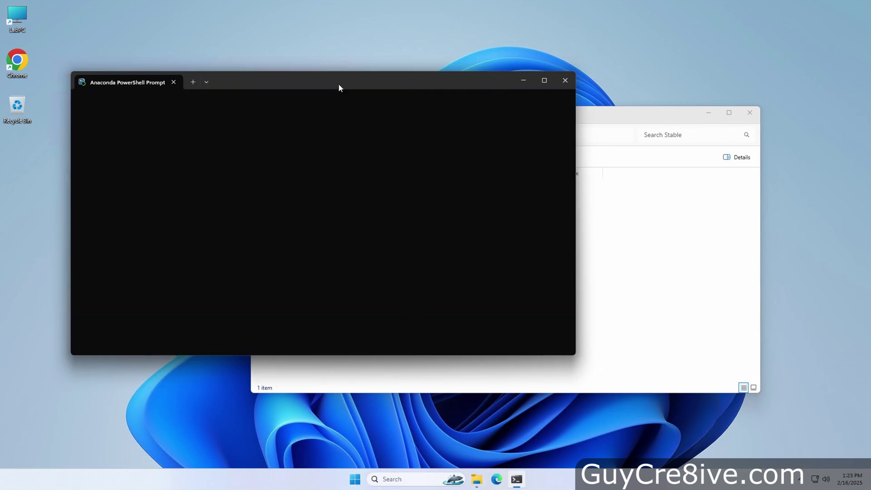
drag(338, 84, 453, 81)
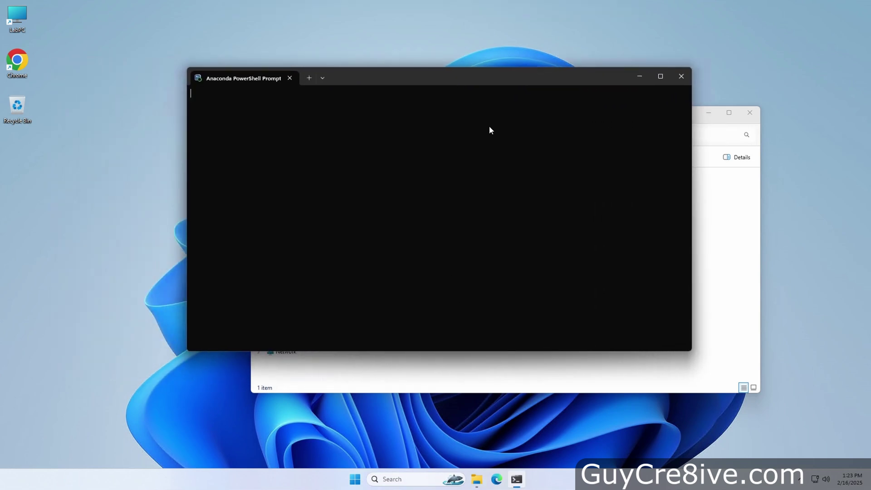
Step: Move all 41 items from stable-diffusion-webui-master into C:\Stable and delete the empty folder
click(706, 243)
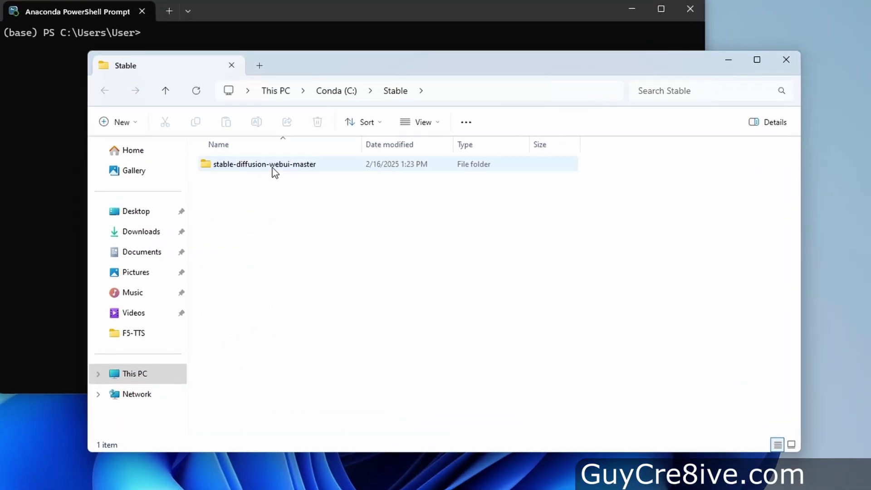
click(377, 189)
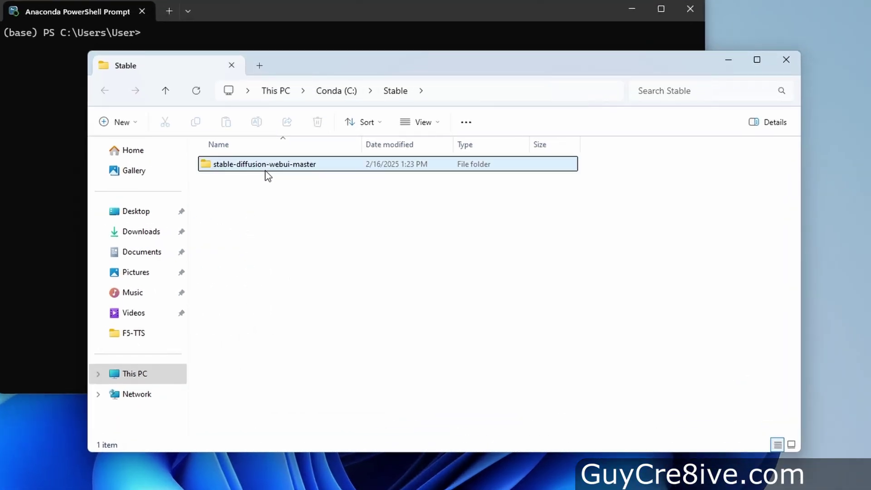
double_click(266, 168)
key(ctrl+a)
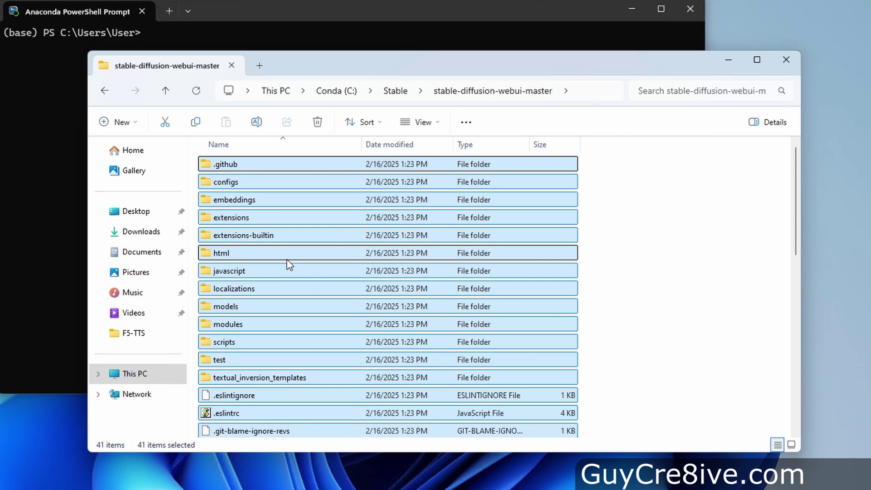
drag(295, 264, 395, 90)
key(alt+Up)
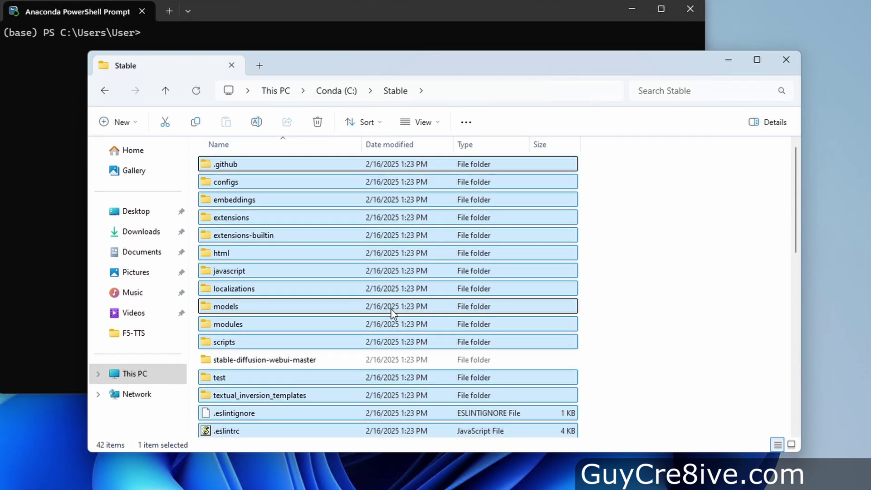
click(283, 359)
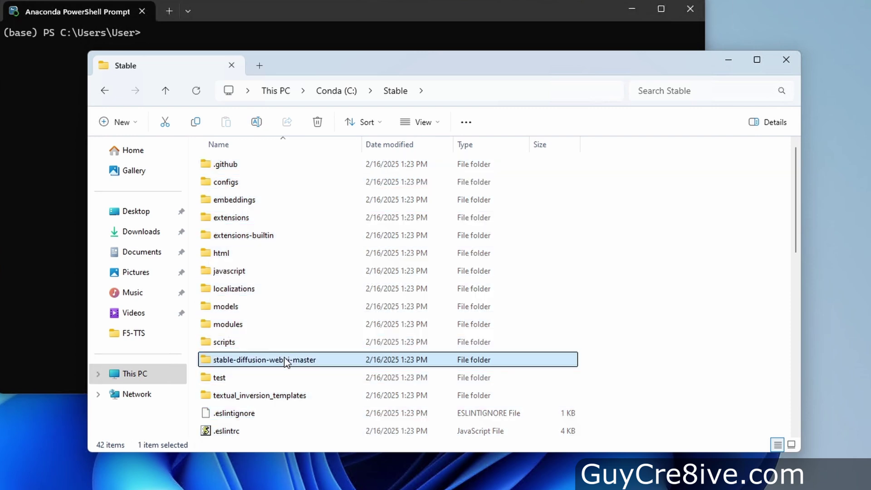
key(Delete)
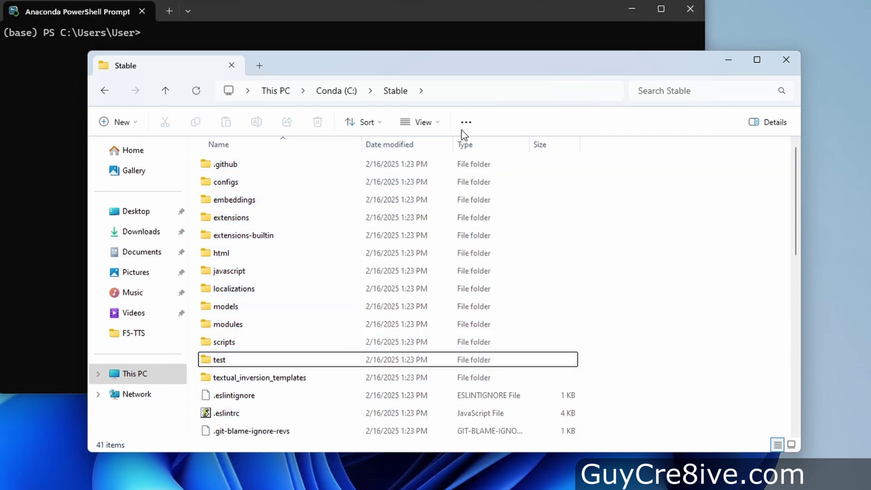
Step: Snap Explorer to the right half of the screen and move the terminal left
drag(647, 72, 837, 125)
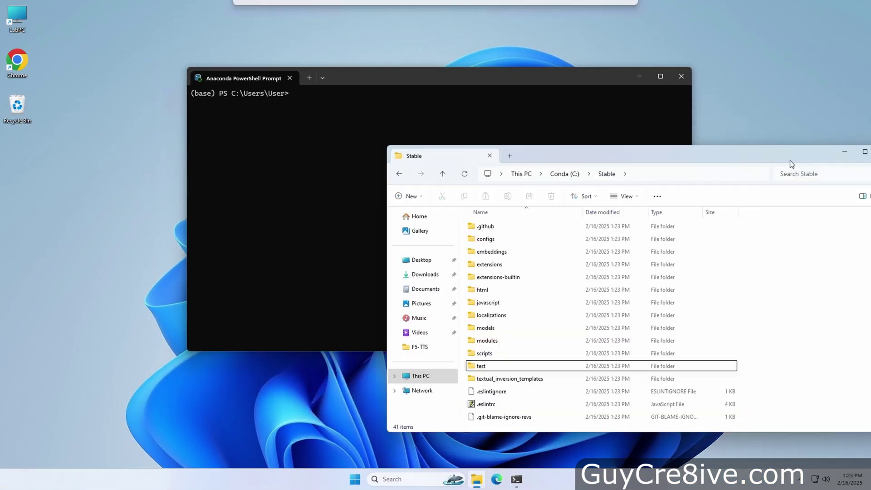
drag(790, 164, 870, 163)
click(755, 20)
drag(371, 76, 333, 80)
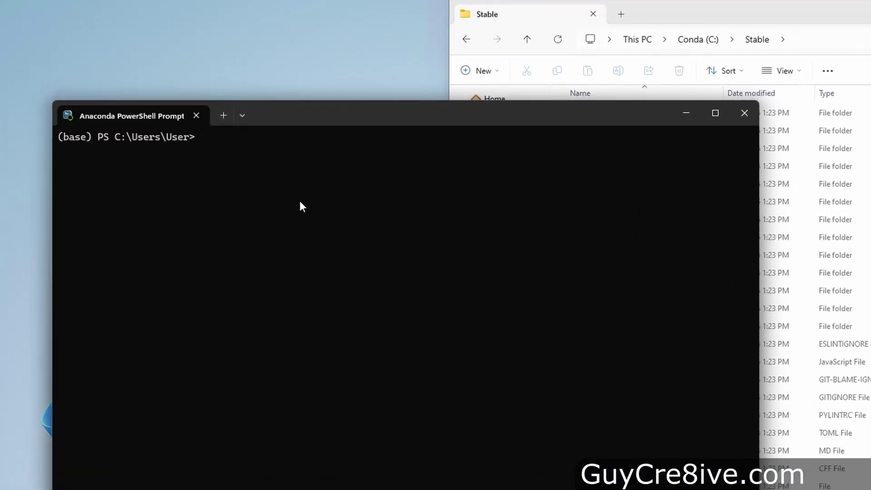
Step: Copy the C:\Stable path from Explorer and change the terminal's directory to it with CD
click(818, 45)
right_click(607, 35)
click(653, 68)
click(379, 118)
text(CD)
key(ctrl+v)
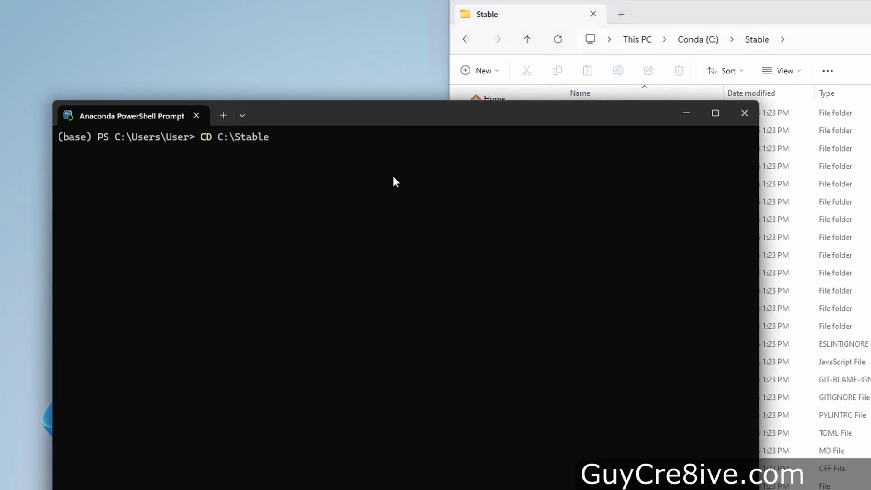
key(Return)
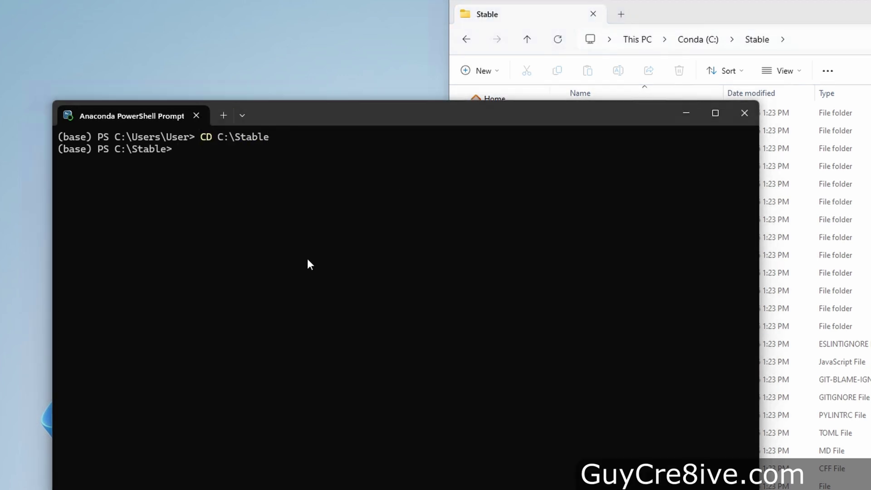
Step: Create the conda environment 'stable' with python=3.10, confirming the package install with y
key(ctrl+v)
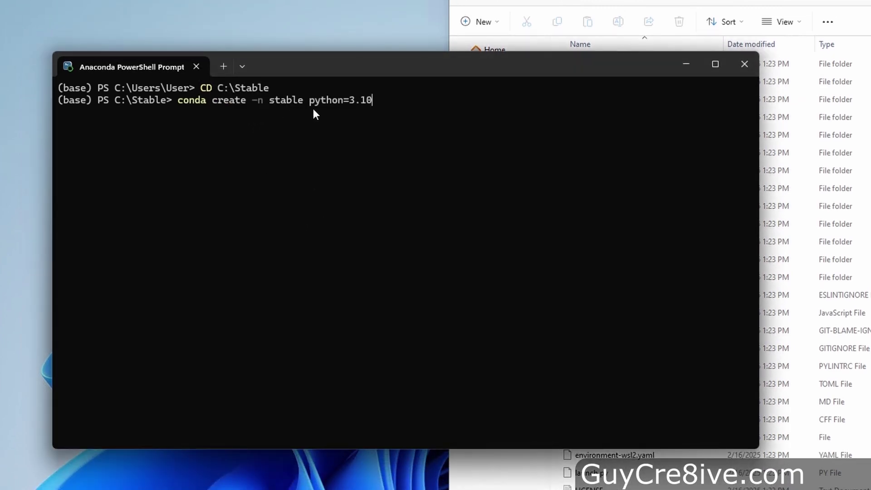
key(Return)
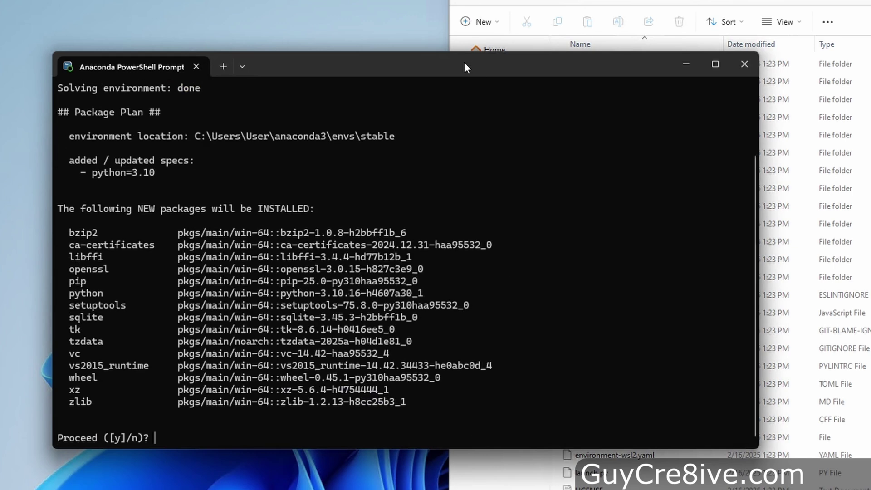
text(y)
key(Return)
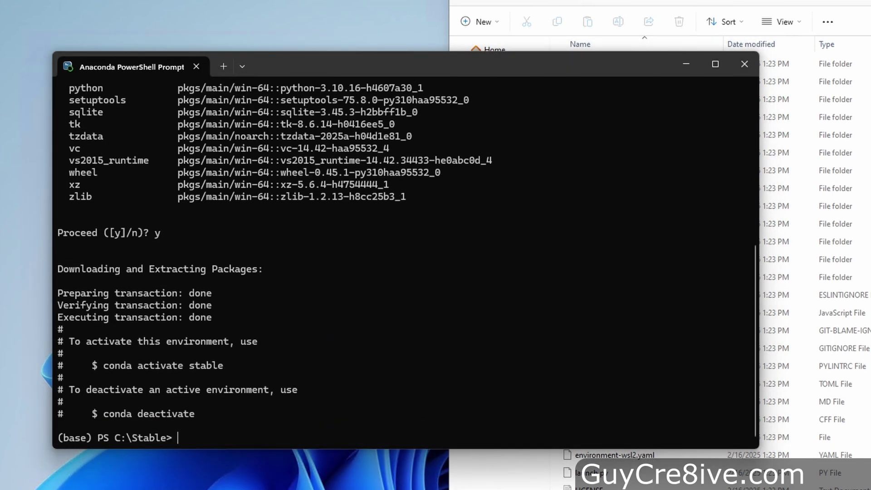
Step: Activate the stable environment and conda install git 2.45.2, confirming with y
key(ctrl+v)
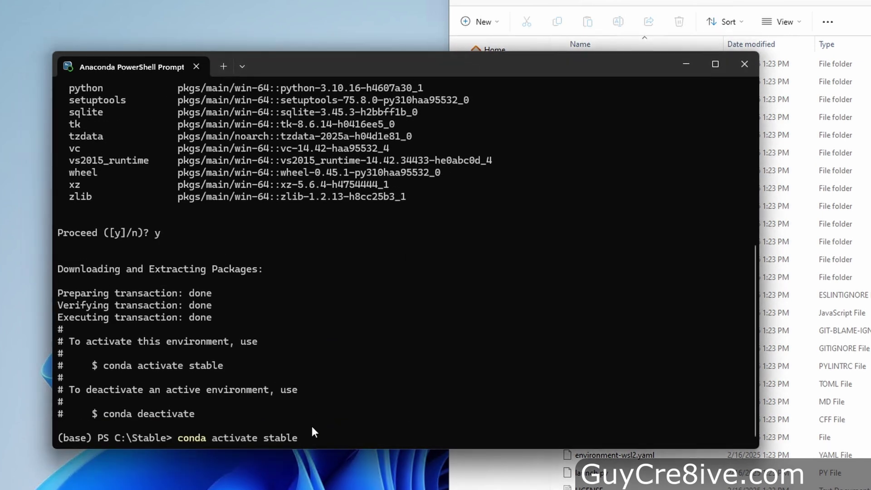
key(Return)
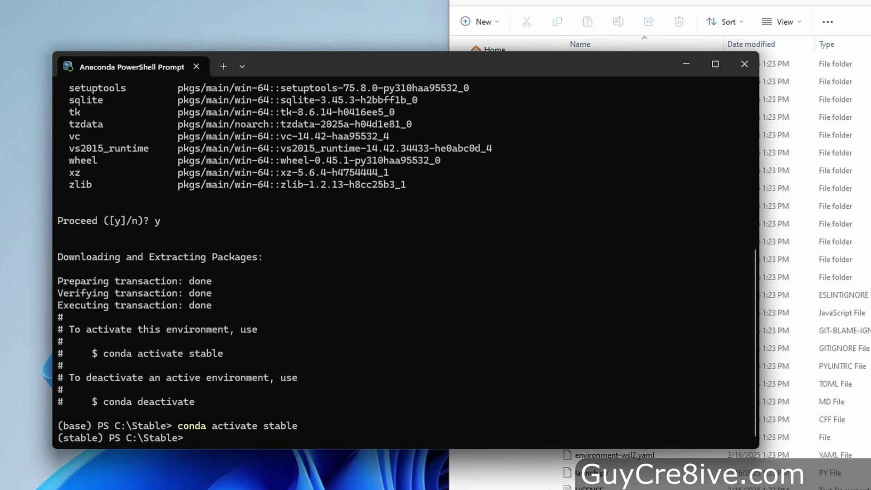
right_click(415, 375)
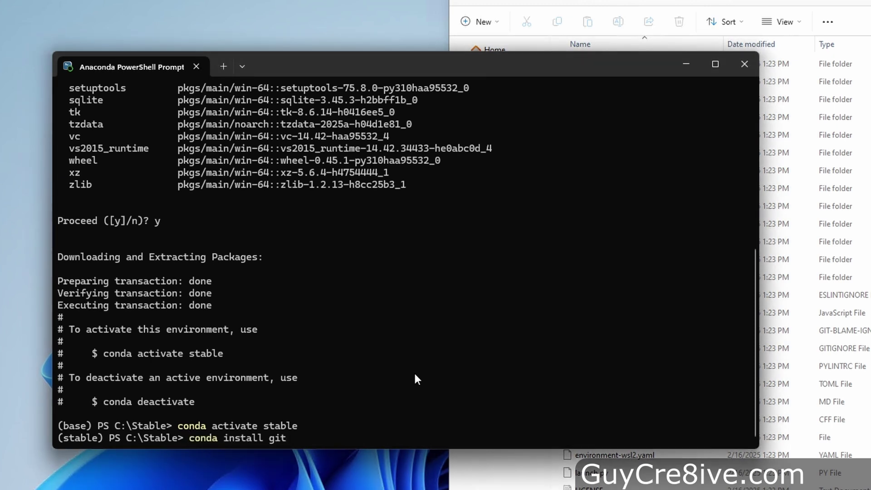
key(Return)
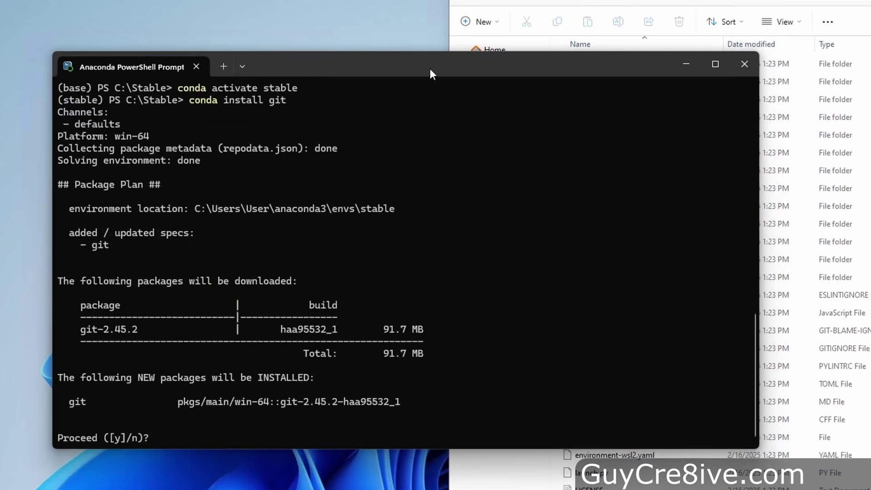
text(y)
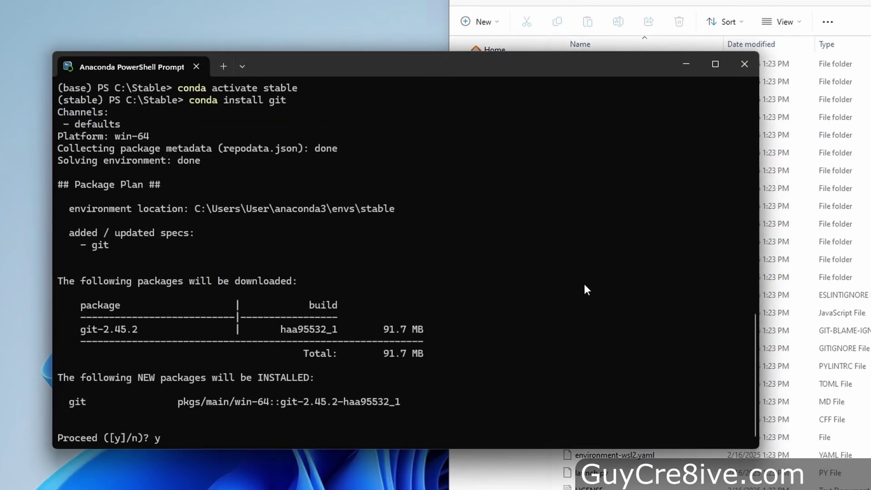
key(Return)
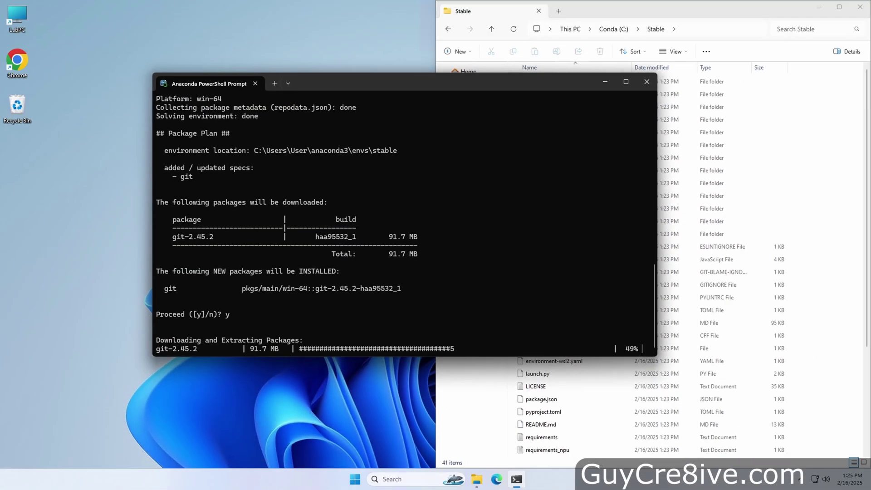
scroll(685, 257, down, 4)
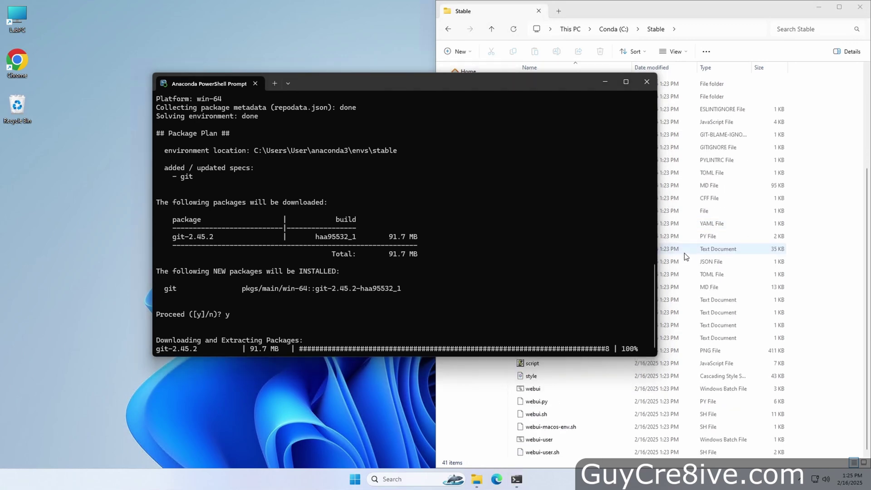
click(685, 9)
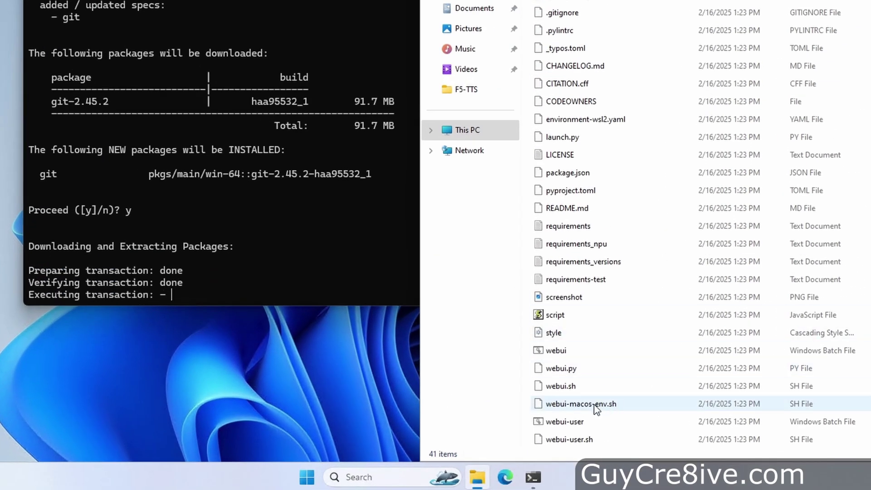
right_click(577, 422)
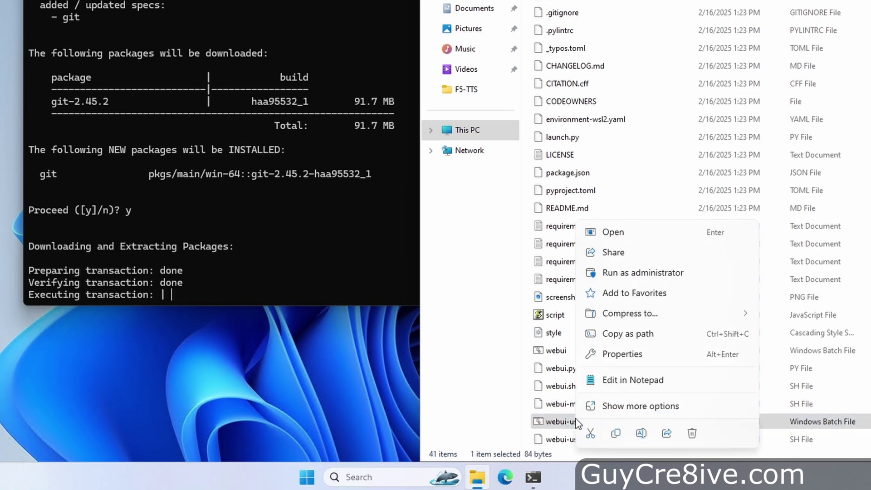
click(628, 380)
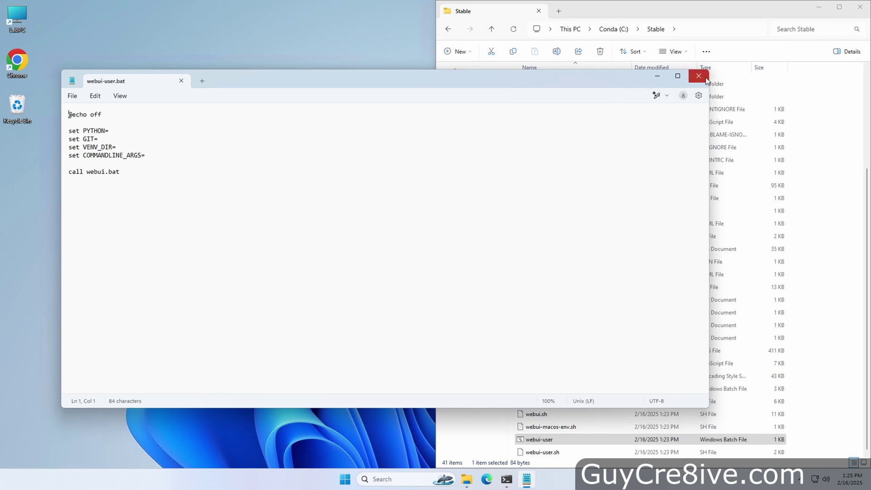
click(706, 78)
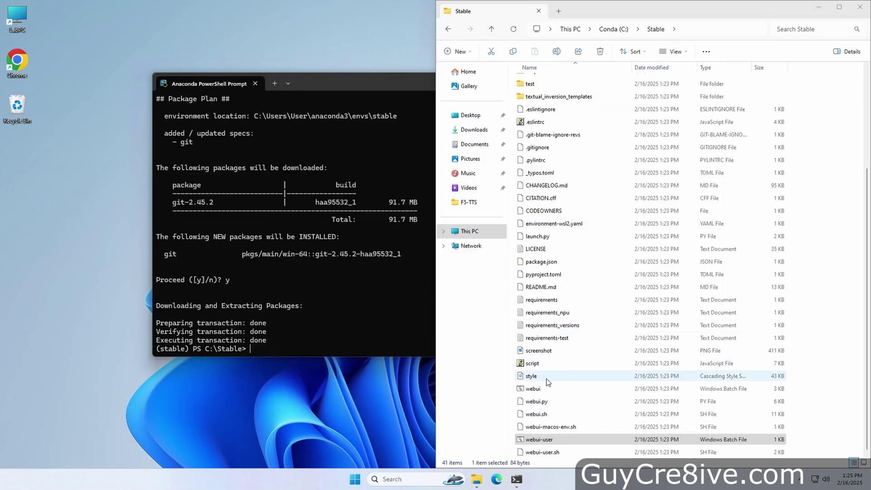
right_click(530, 390)
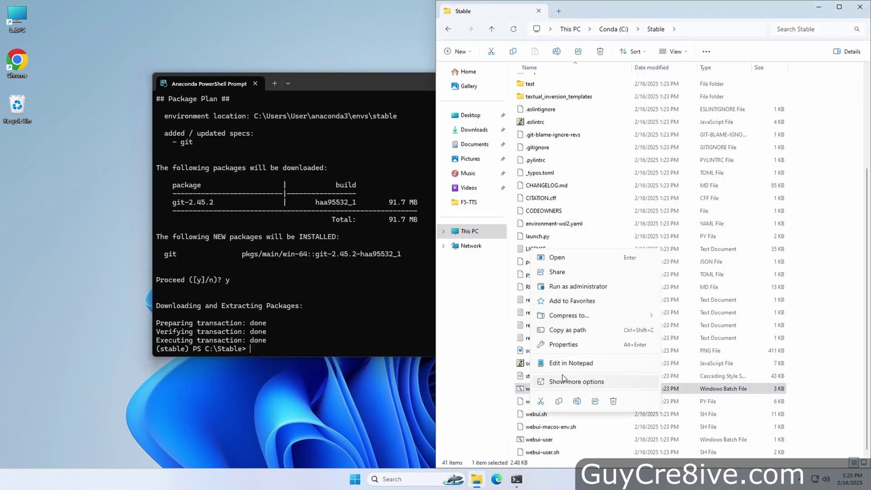
click(575, 363)
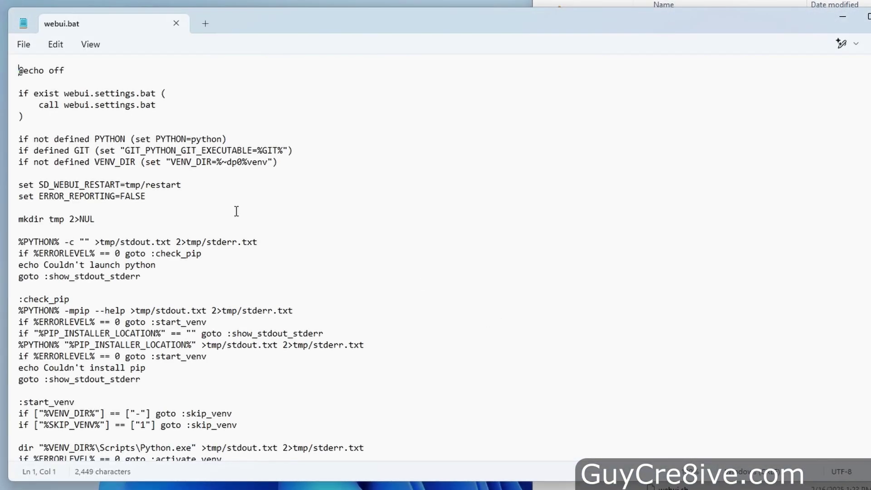
scroll(236, 214, up, 3)
scroll(190, 193, down, 5)
scroll(193, 198, down, 16)
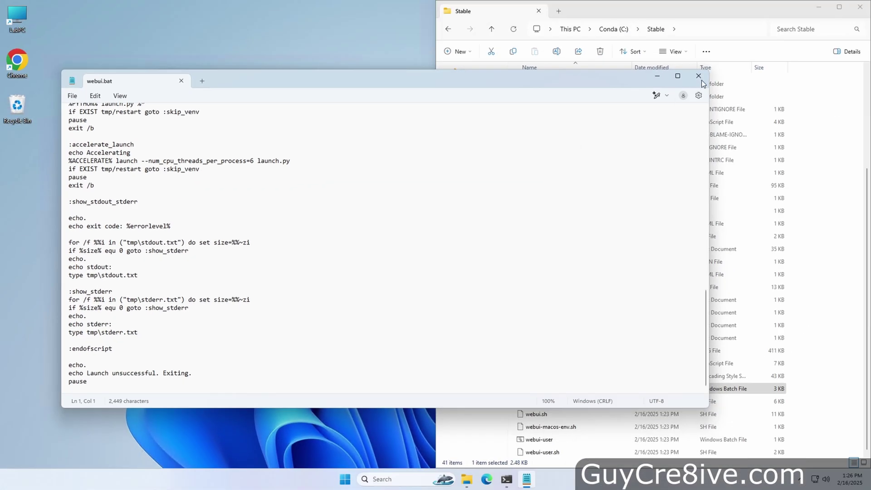
click(699, 76)
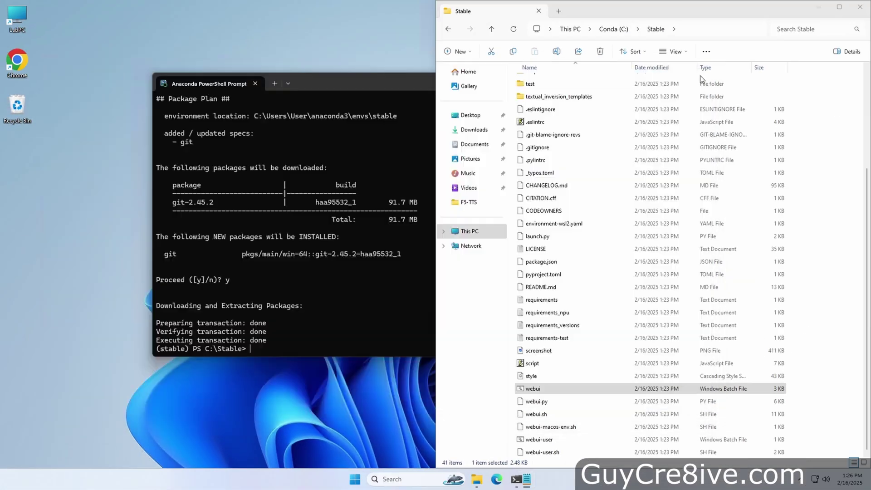
Step: Copy the webui-user file name from Explorer and run webui-user.bat at the prompt
click(546, 440)
click(544, 440)
right_click(548, 439)
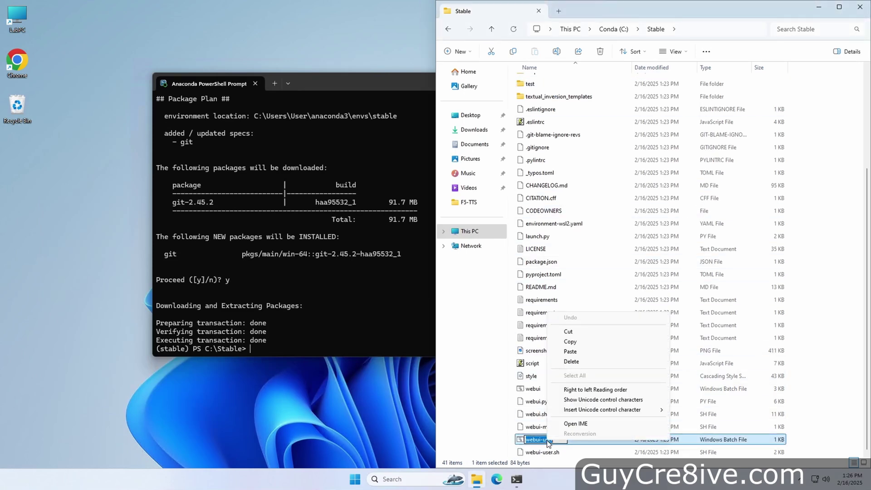
click(585, 342)
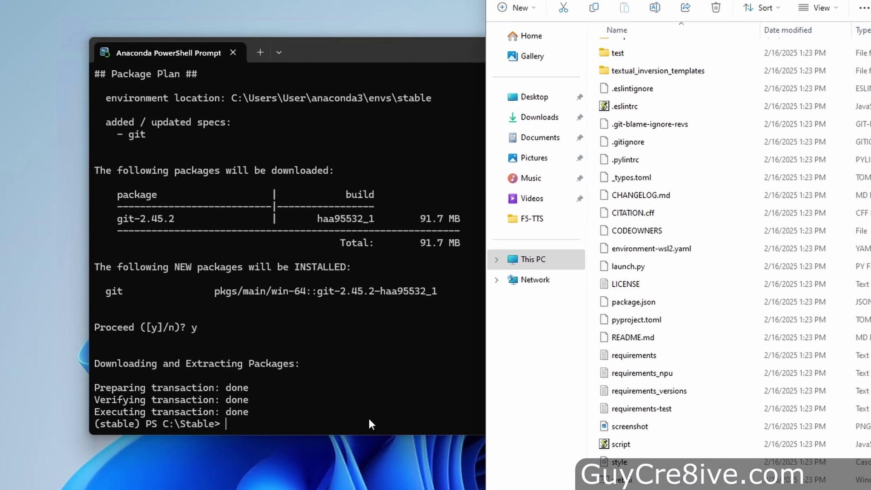
right_click(352, 345)
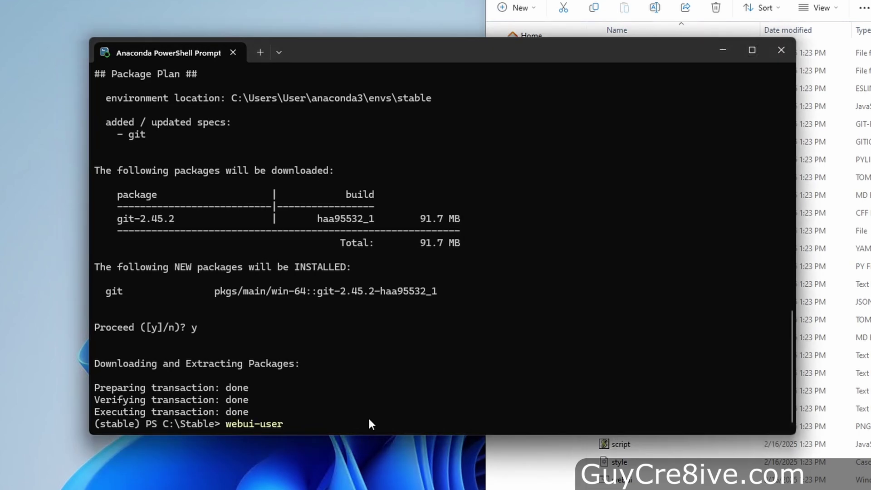
text(.bat)
key(Return)
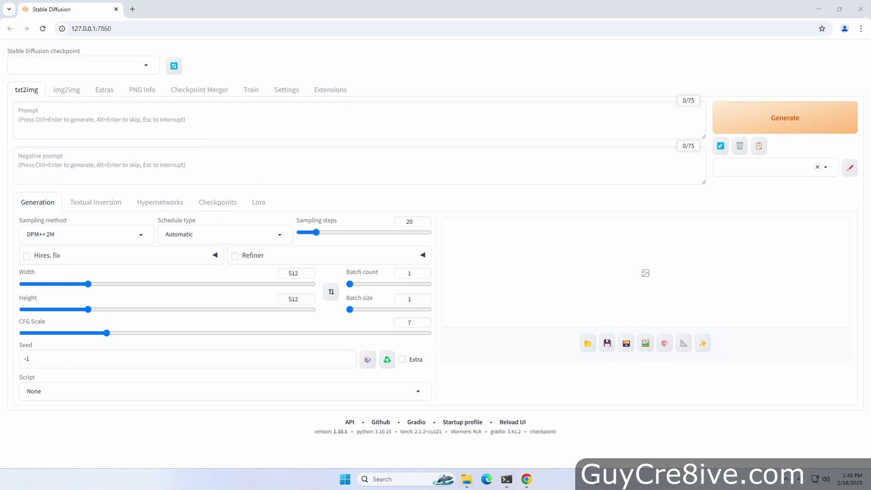
Step: Generate an image for the prompt 'robot cancing with a chicken and a horse'
click(111, 126)
text(robot cancing with a chicken and a horse)
key(ctrl+Return)
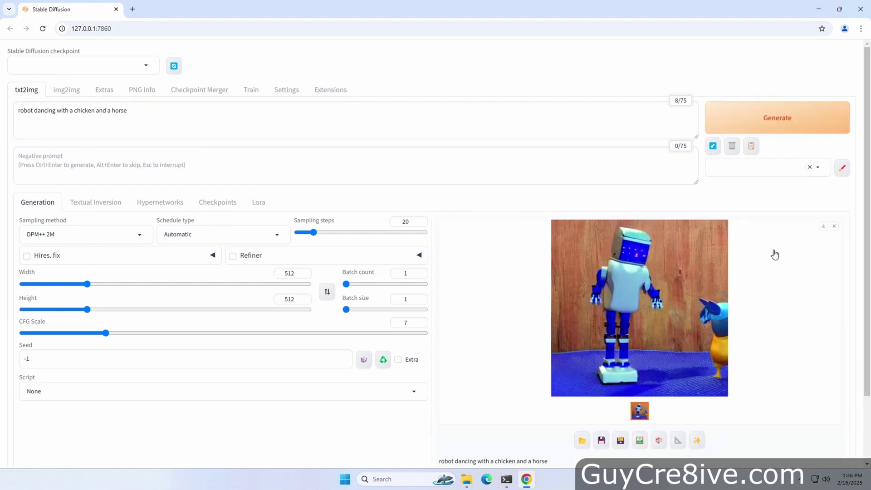
Step: Set batch size to 4 and width to 712, then generate again
drag(352, 310, 379, 309)
drag(88, 284, 116, 284)
key(ctrl+Return)
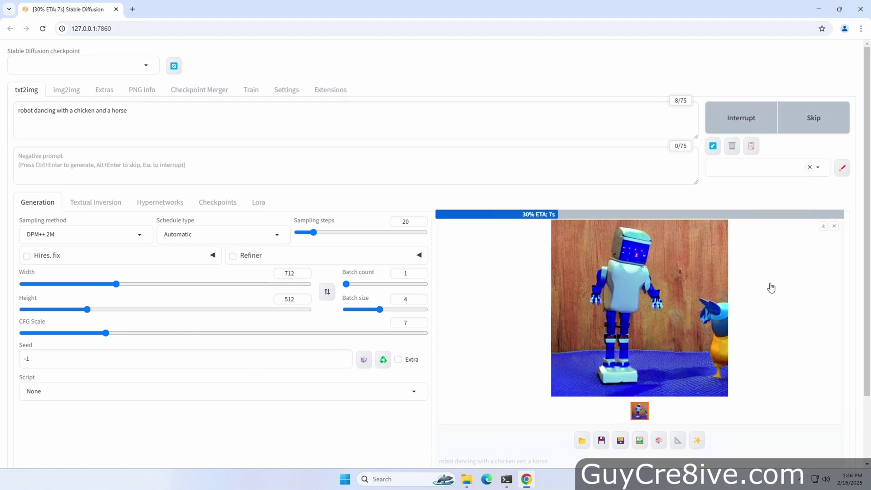
Step: View each generated image full size, then close the viewer and the browser
click(759, 303)
click(852, 247)
click(852, 247)
click(852, 247)
click(852, 247)
click(822, 226)
click(860, 9)
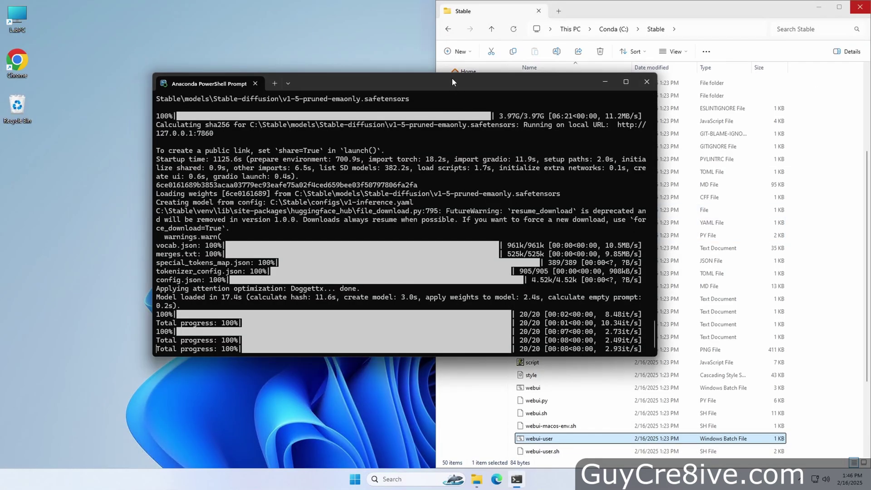
Step: Close the Anaconda prompt and launch webui-user directly from Explorer, bypassing the security warning
click(646, 82)
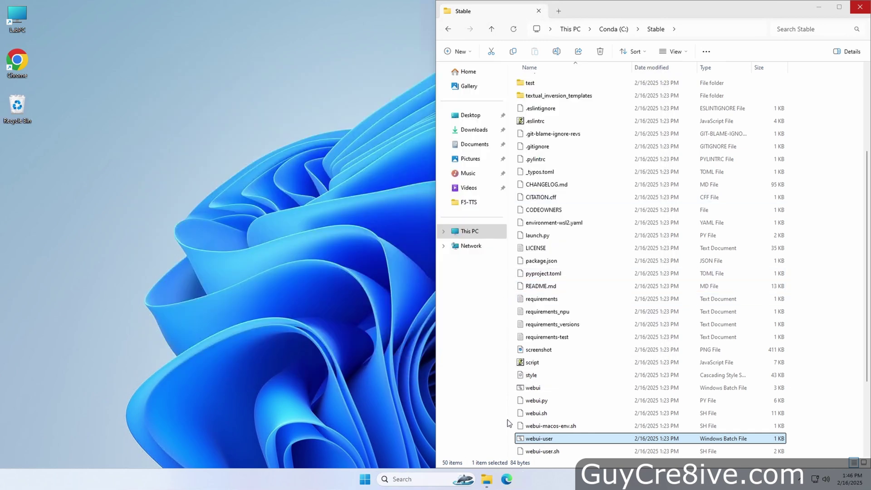
double_click(533, 439)
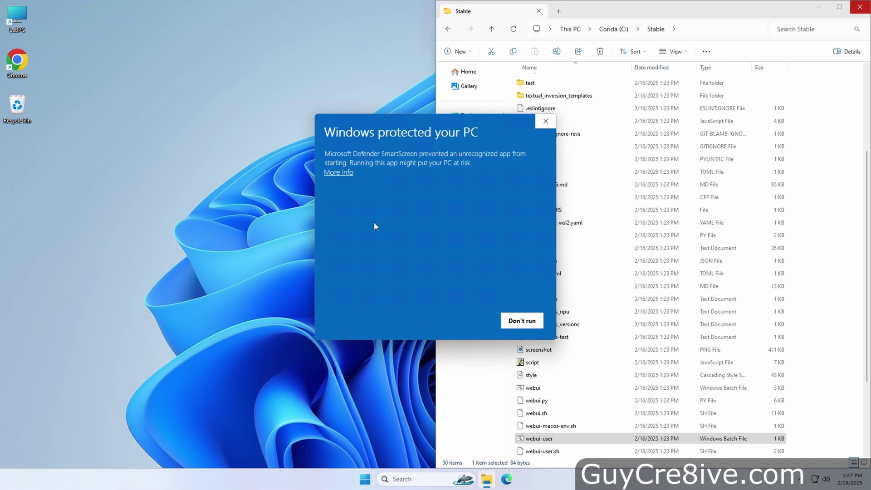
click(342, 173)
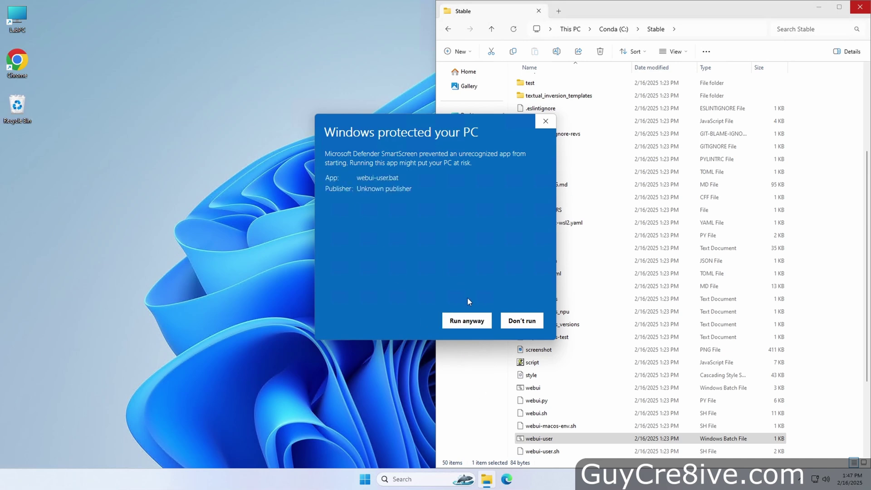
click(467, 321)
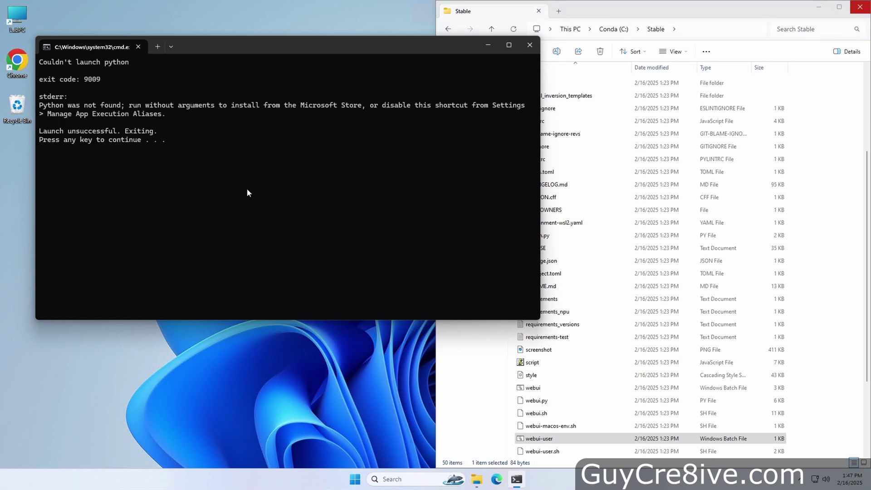
Step: Close the failed window and open a fresh Anaconda PowerShell Prompt in C:\Stable
click(529, 45)
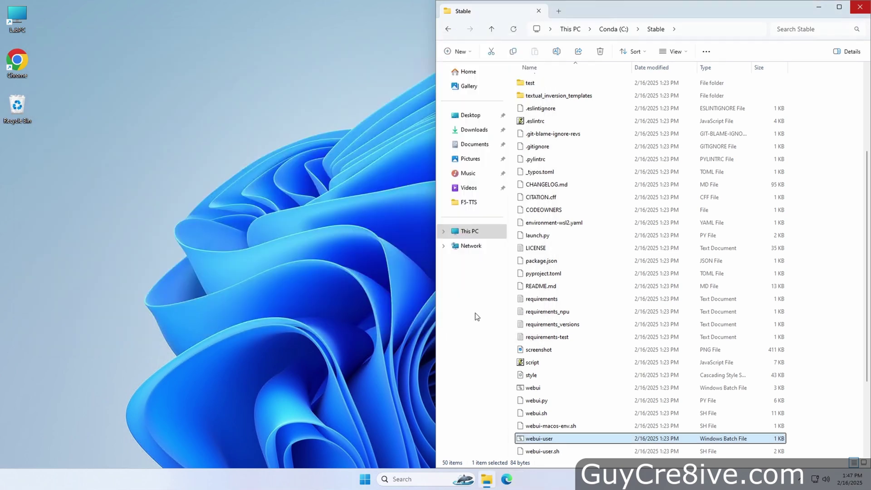
click(365, 480)
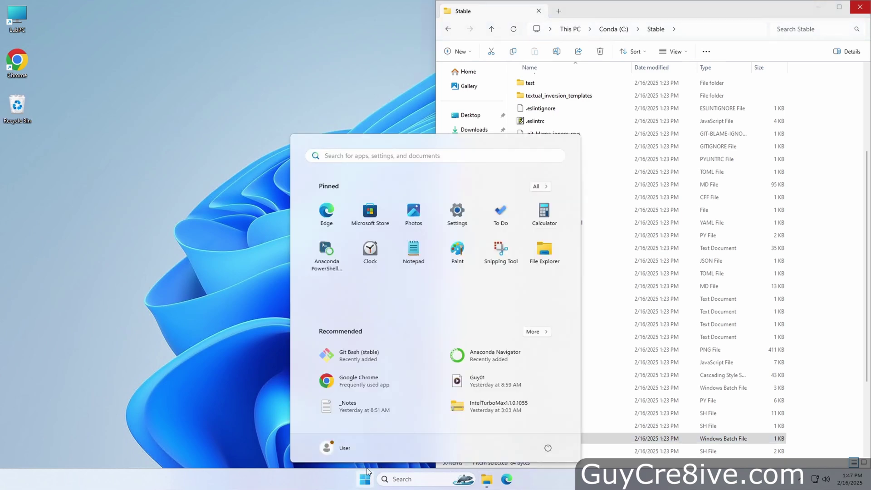
click(325, 254)
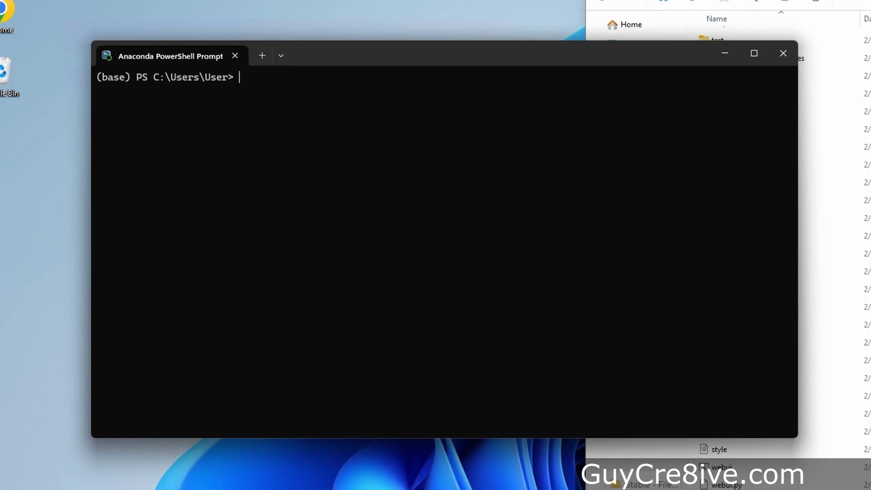
text(CD C:\Stable)
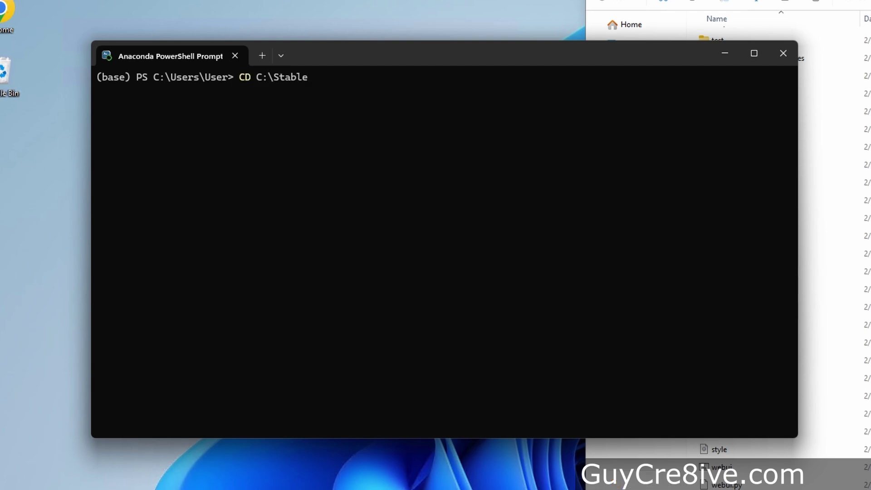
key(Return)
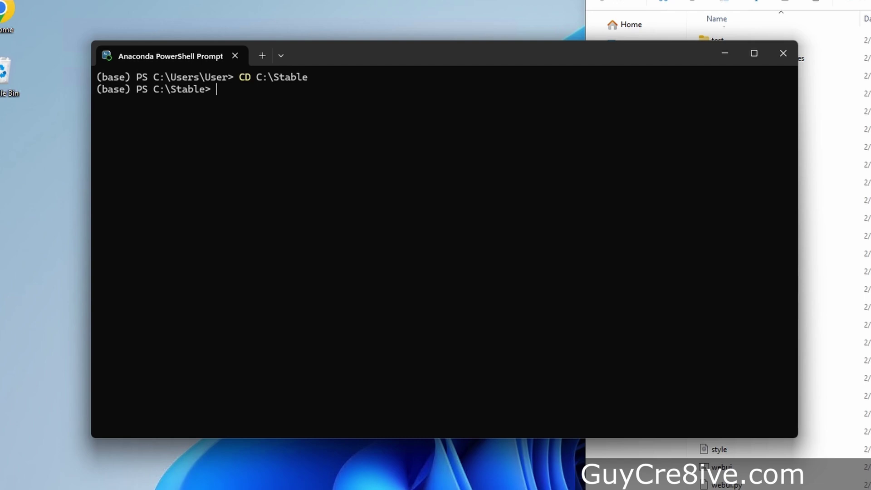
Step: Activate the stable environment and run webui-user.bat
key(ctrl+v)
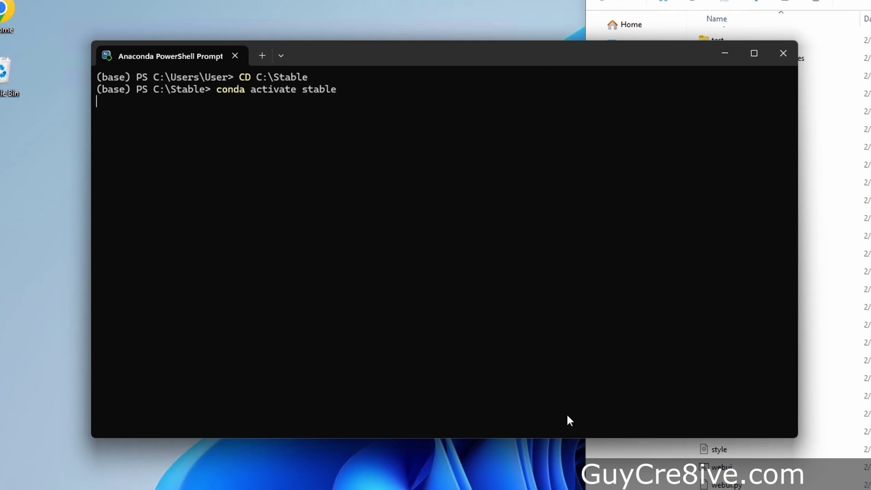
key(Return)
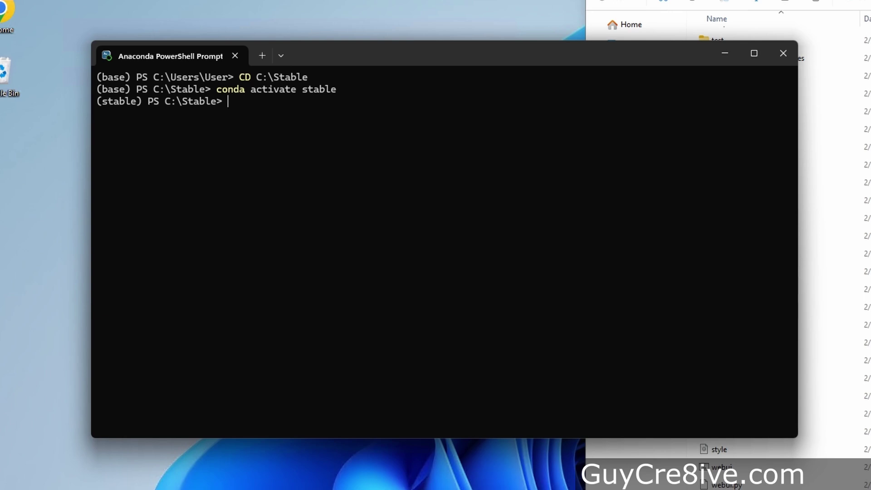
key(ctrl+v)
key(Return)
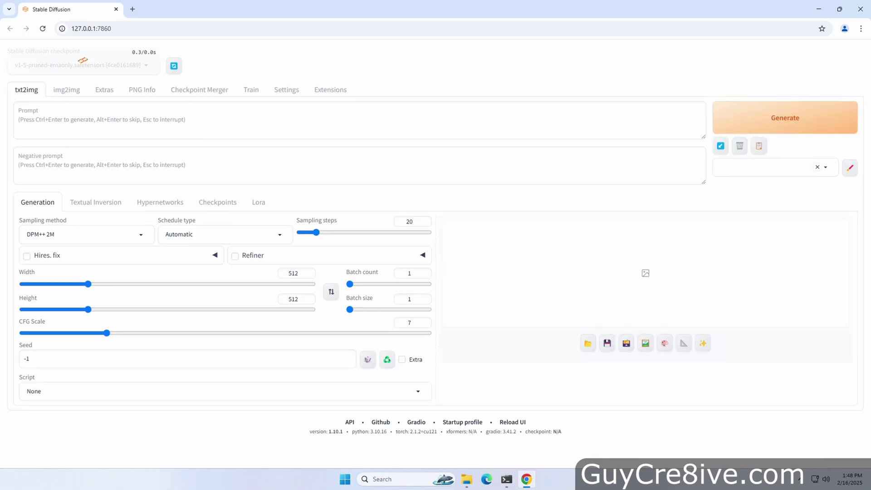
Step: Enter the prompt 'monkey eating a banana' and generate the image
click(141, 118)
text(monkey eating a banana)
click(742, 131)
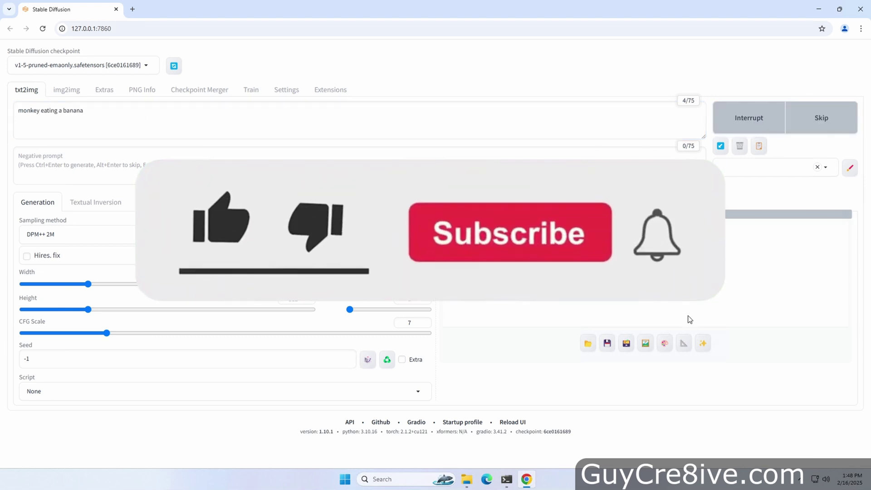